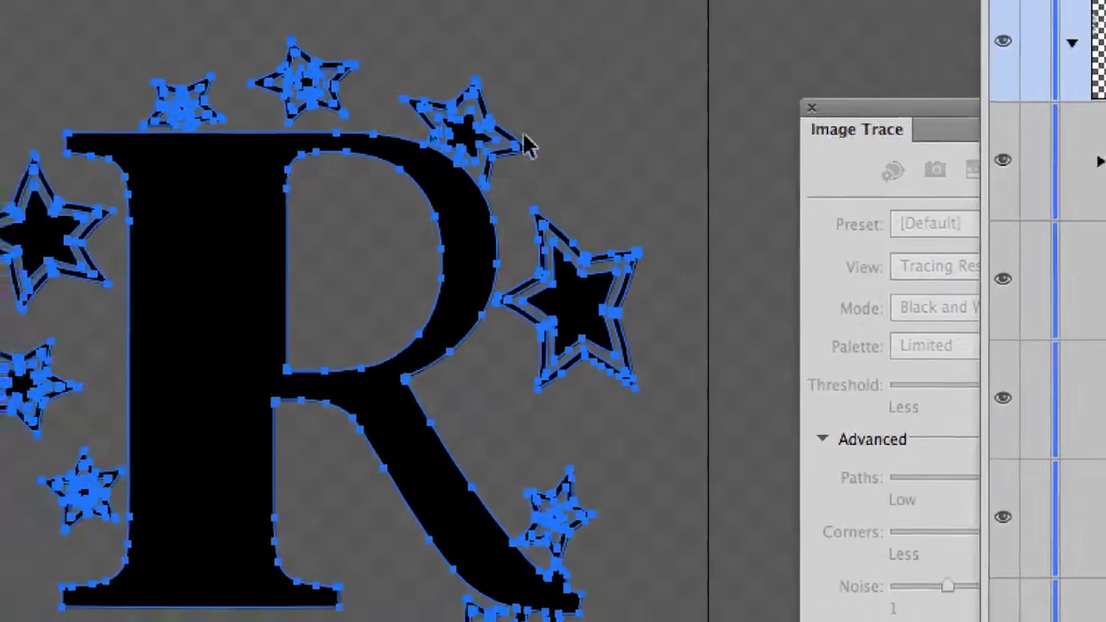
Tear off the Direct Selection tool group as a floating panel beside the toolbox and activate the Group Selection tool.
{"action": "left_click", "coordinate": [524, 148]}
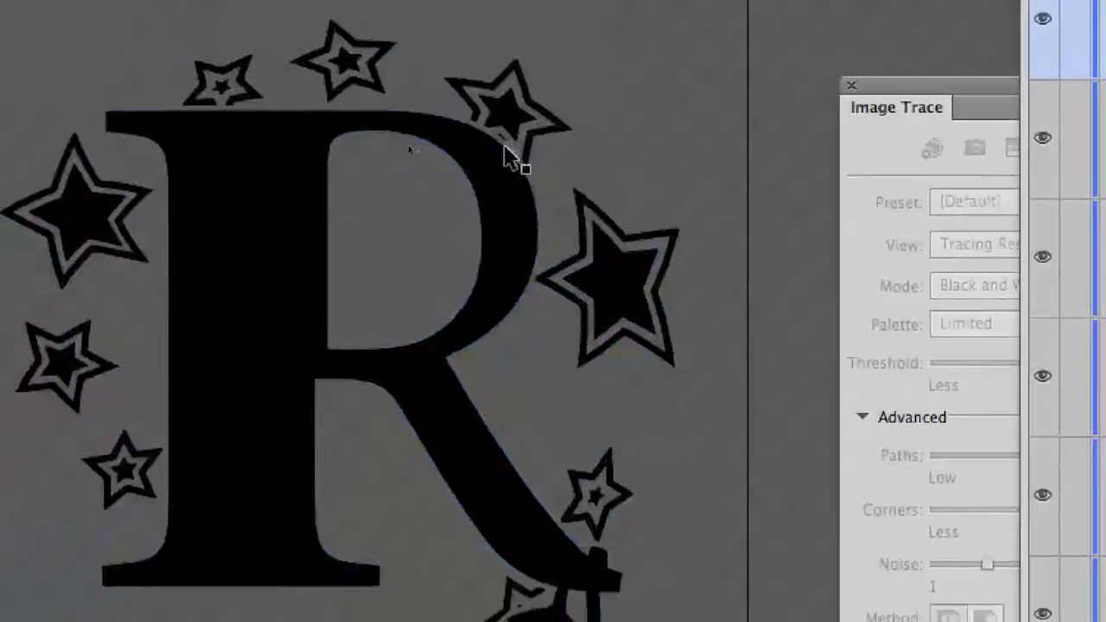
{"action": "left_click", "coordinate": [507, 148]}
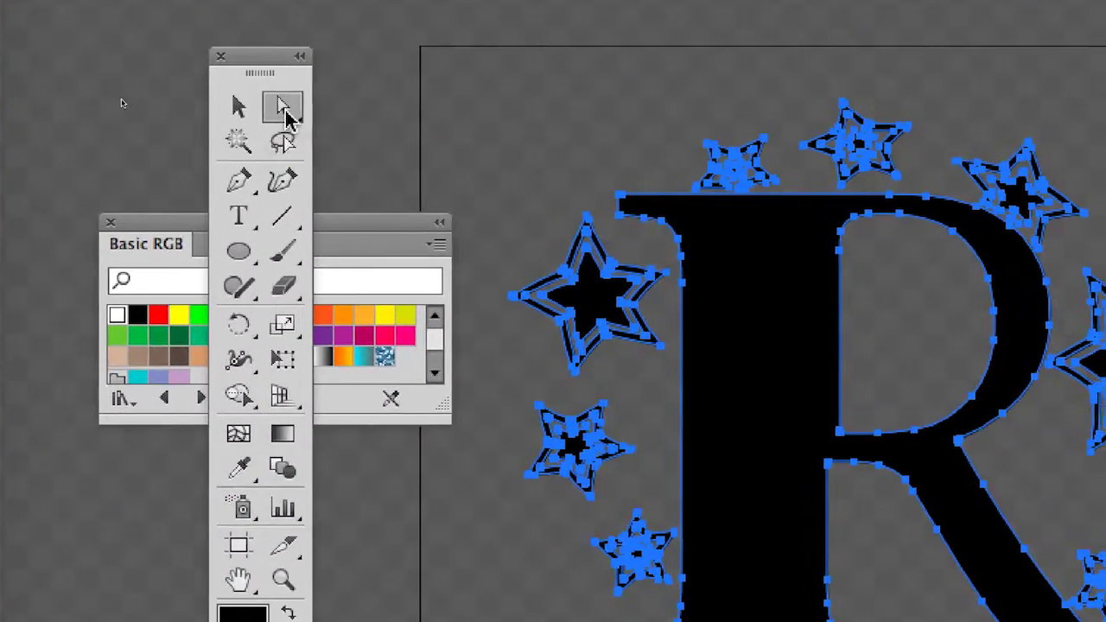
{"action": "left_click_drag", "start_coordinate": [288, 112], "coordinate": [384, 151]}
{"action": "left_click_drag", "start_coordinate": [316, 130], "coordinate": [546, 130]}
{"action": "left_click_drag", "start_coordinate": [387, 130], "coordinate": [382, 129]}
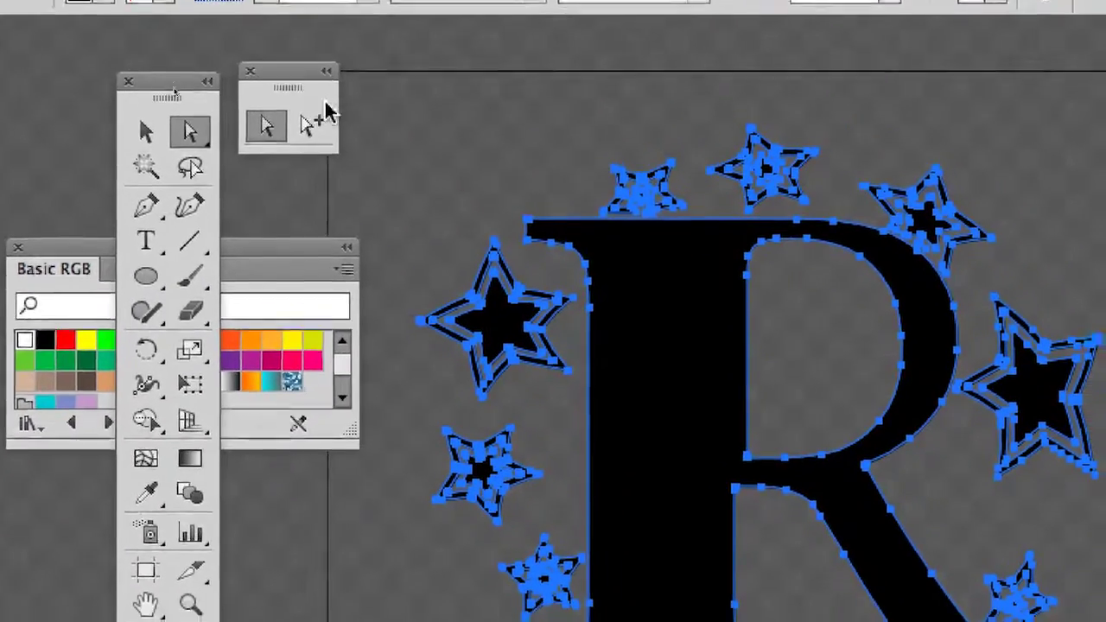
{"action": "left_click", "coordinate": [328, 116]}
Select individual outlines and inner shapes of the stars around the R, one at a time, with the Group Selection tool.
{"action": "left_click", "coordinate": [597, 128]}
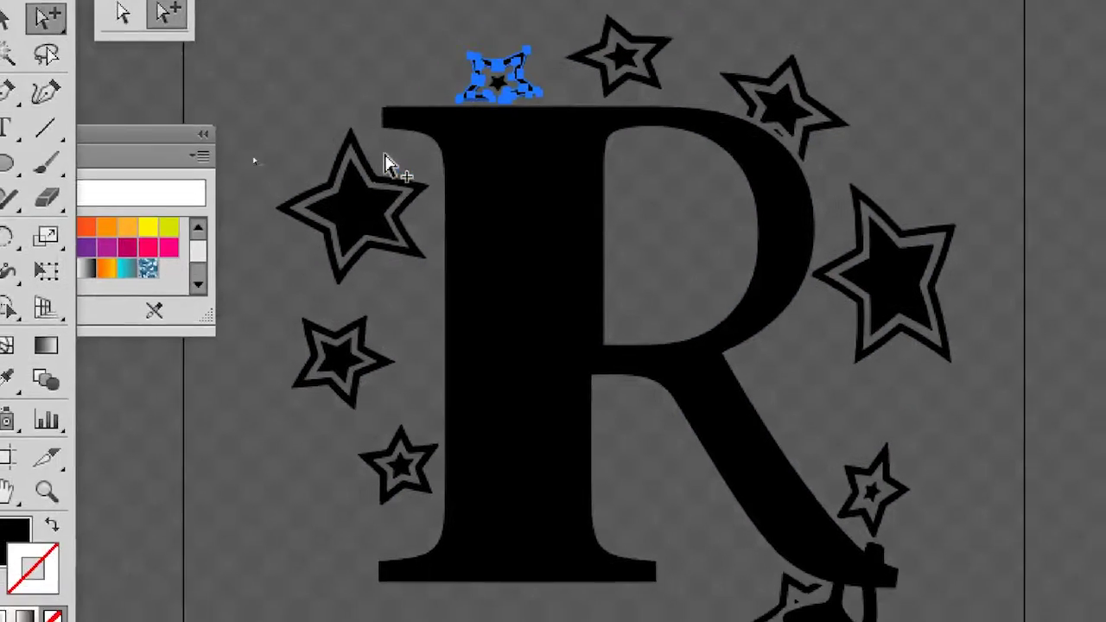
{"action": "left_click", "coordinate": [315, 273]}
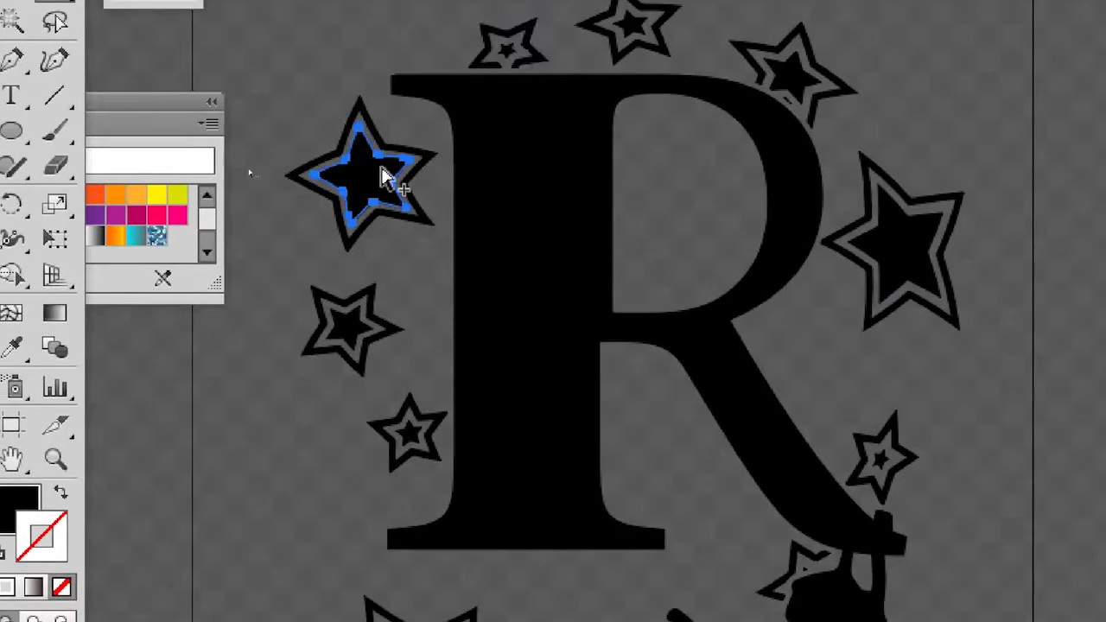
{"action": "left_click", "coordinate": [452, 275]}
{"action": "left_click", "coordinate": [522, 27]}
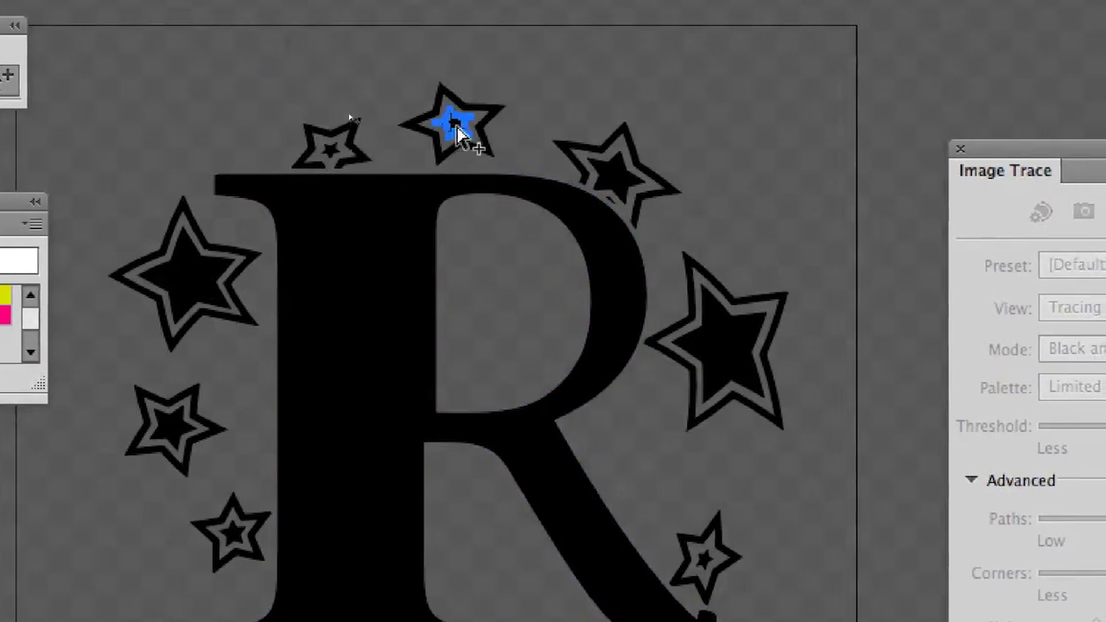
{"action": "left_click", "coordinate": [678, 84]}
{"action": "left_click", "coordinate": [609, 329]}
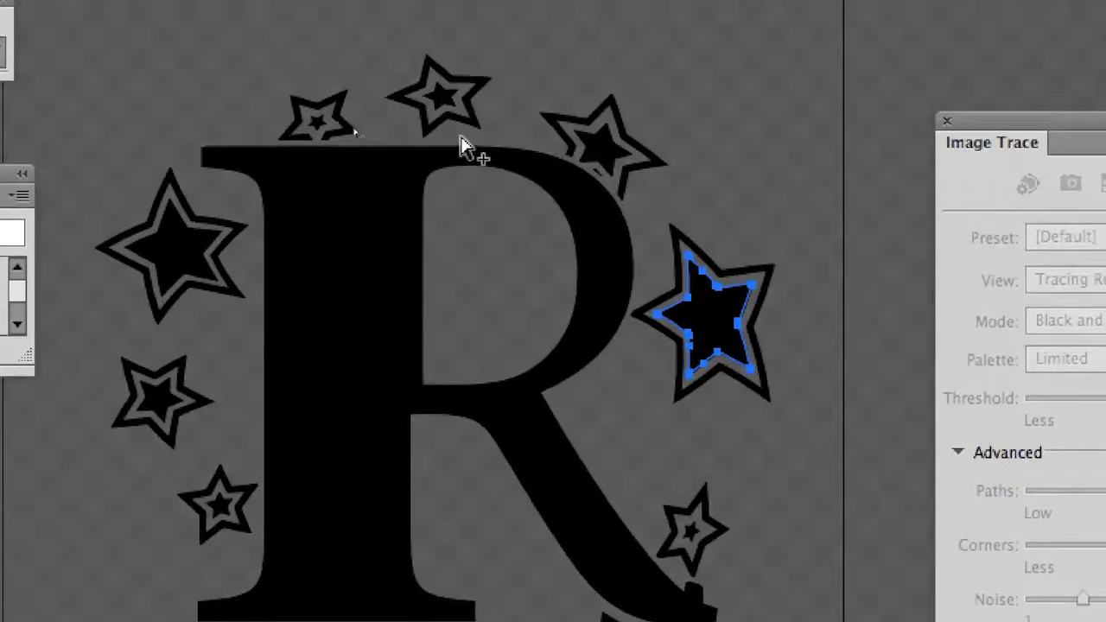
Duplicate the whole R, stars and monkey group onto the canvas below the artboard, and reselect the original.
{"action": "scroll", "coordinate": [363, 136], "scroll_direction": "down", "scroll_amount": 1}
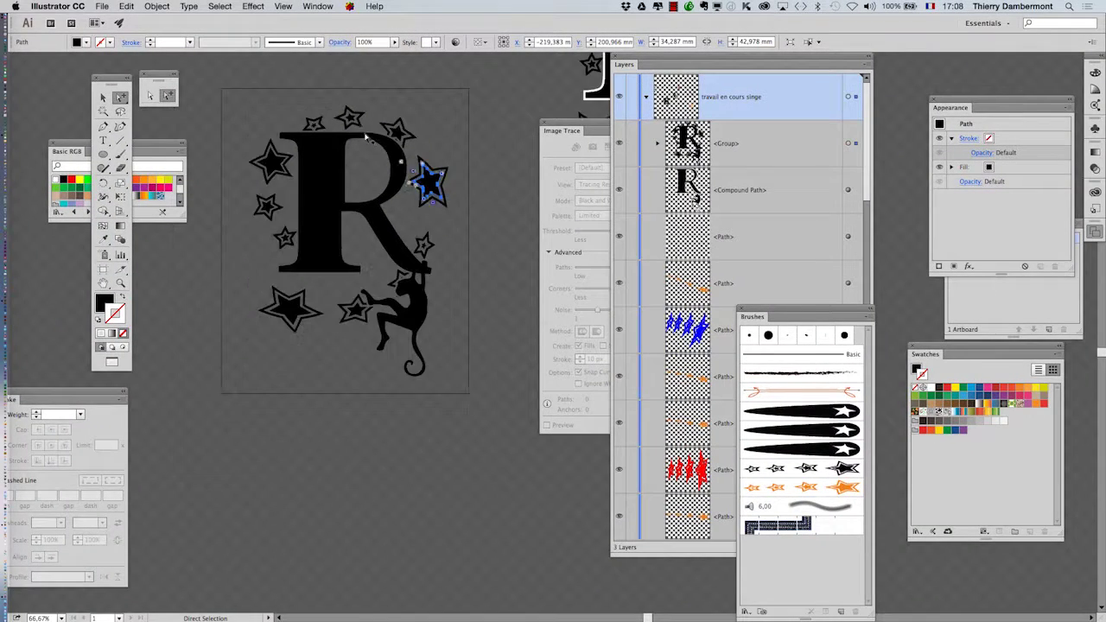
{"action": "scroll", "coordinate": [366, 139], "scroll_direction": "down", "scroll_amount": 1}
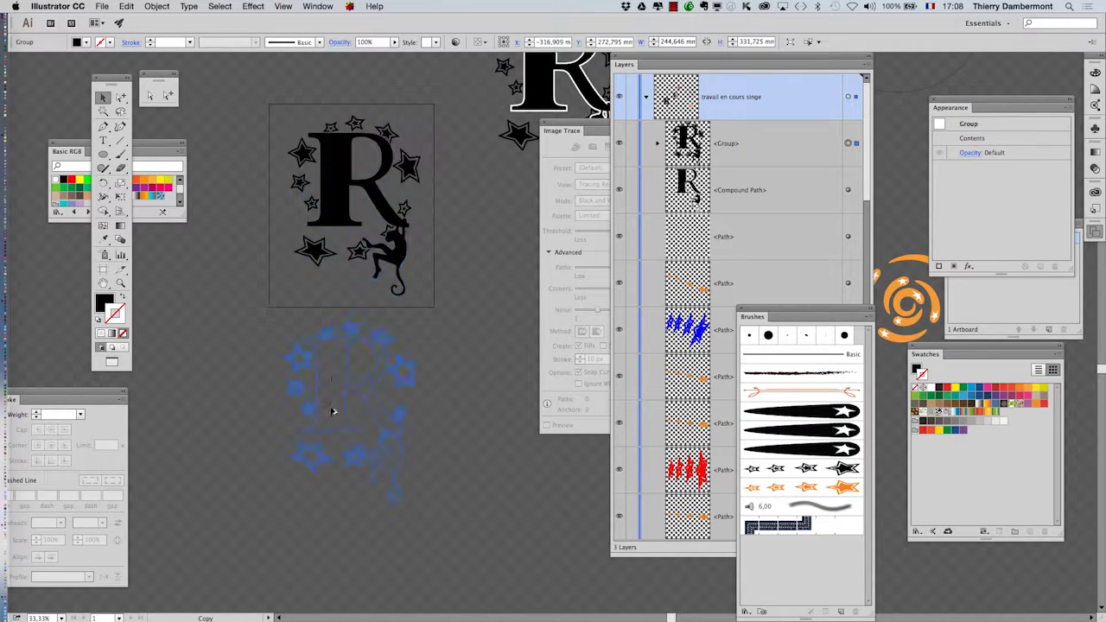
{"action": "left_click_drag", "start_coordinate": [333, 411], "coordinate": [335, 427]}
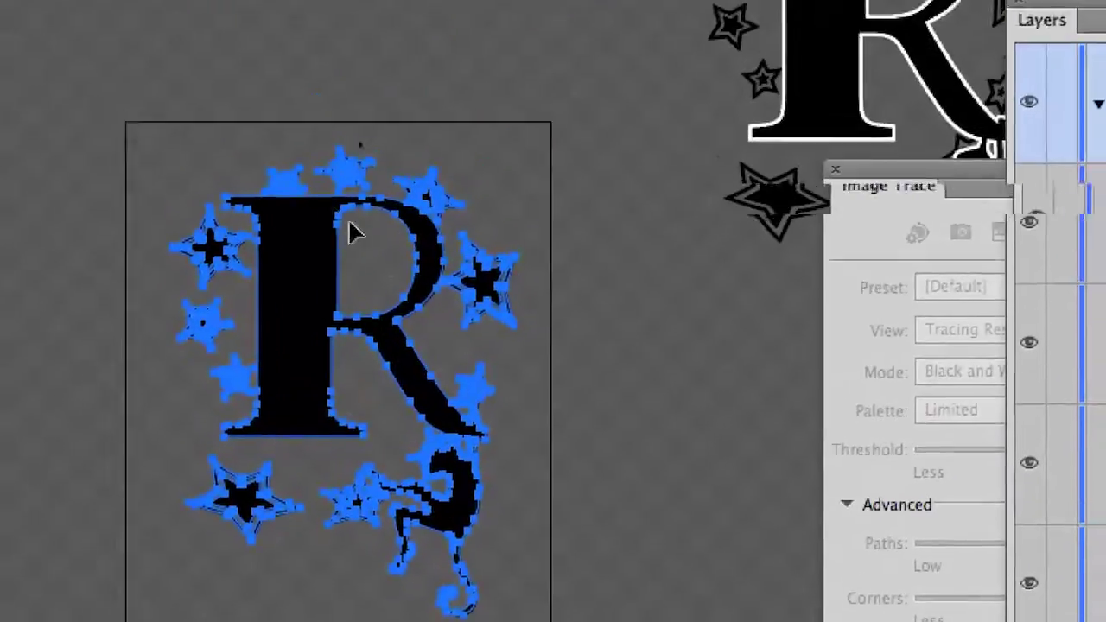
{"action": "left_click", "coordinate": [336, 337]}
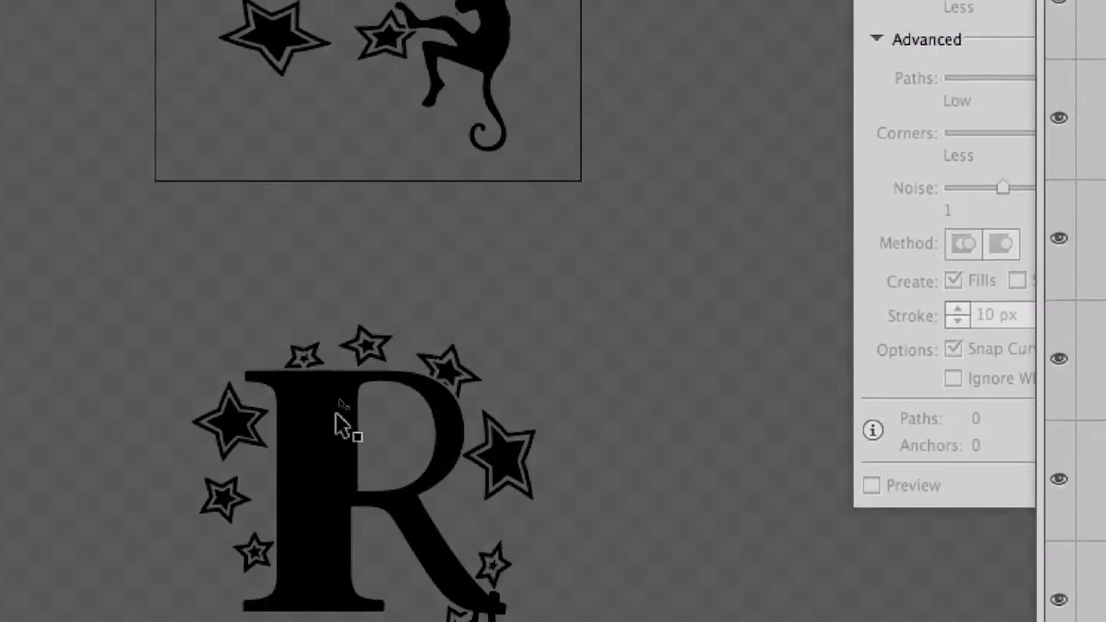
{"action": "left_click", "coordinate": [336, 412]}
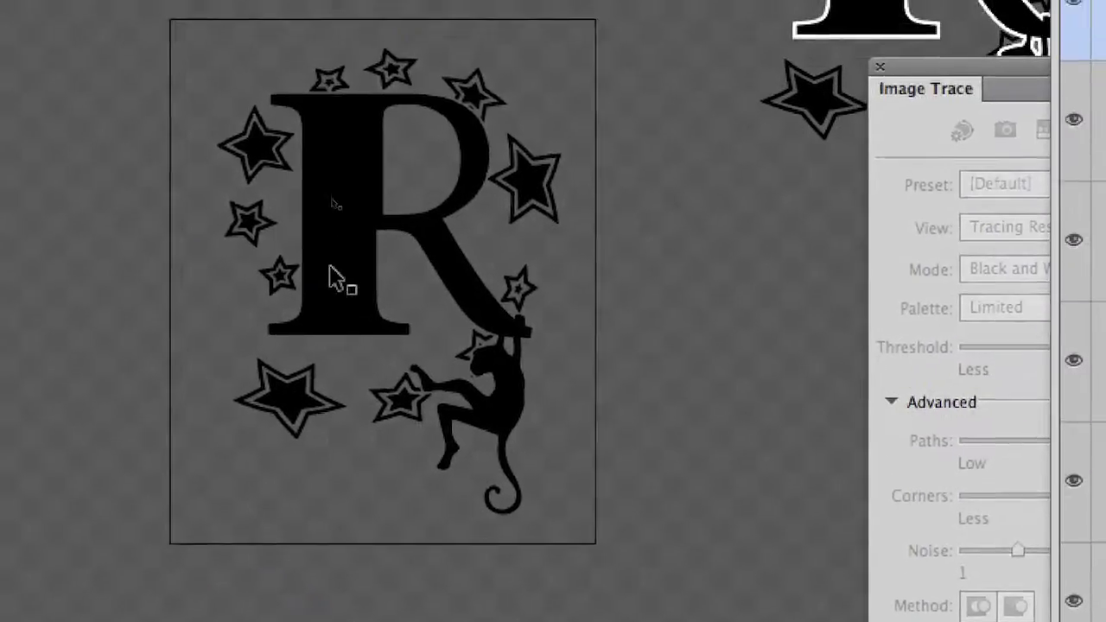
{"action": "left_click", "coordinate": [336, 279]}
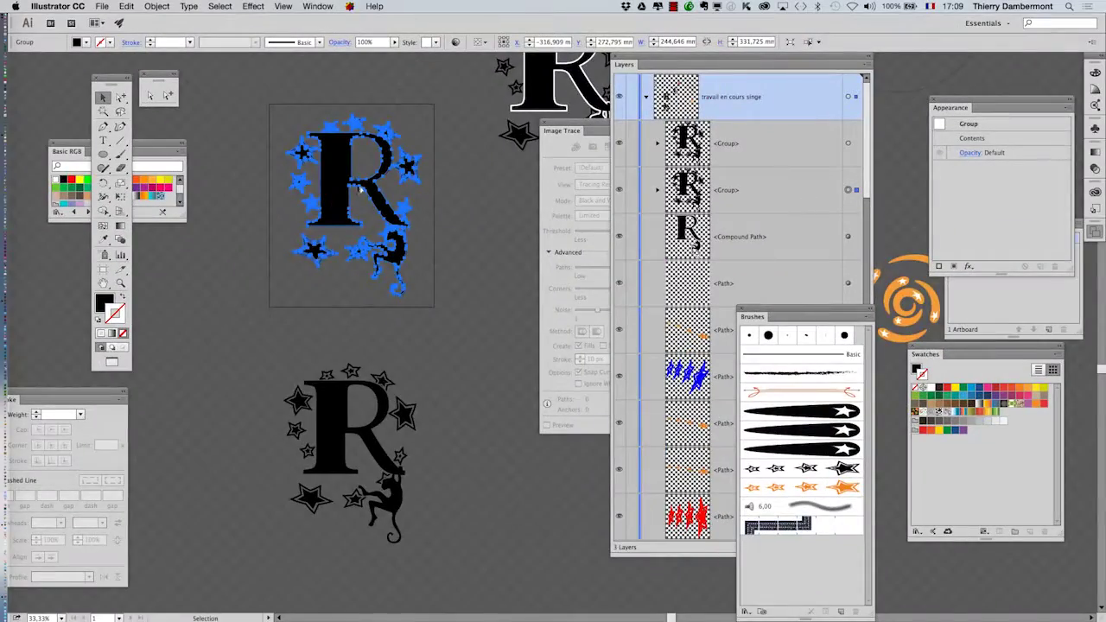
Hide the transparency grid behind the artwork and clear the selection.
{"action": "scroll", "coordinate": [352, 176], "scroll_direction": "up", "scroll_amount": 1}
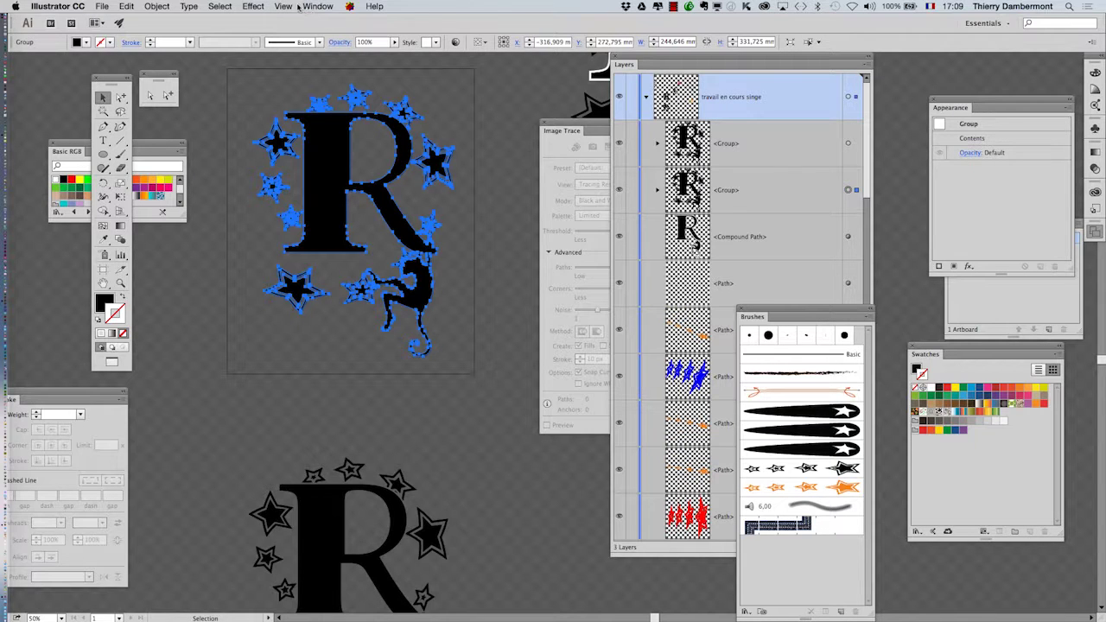
{"action": "left_click", "coordinate": [282, 6]}
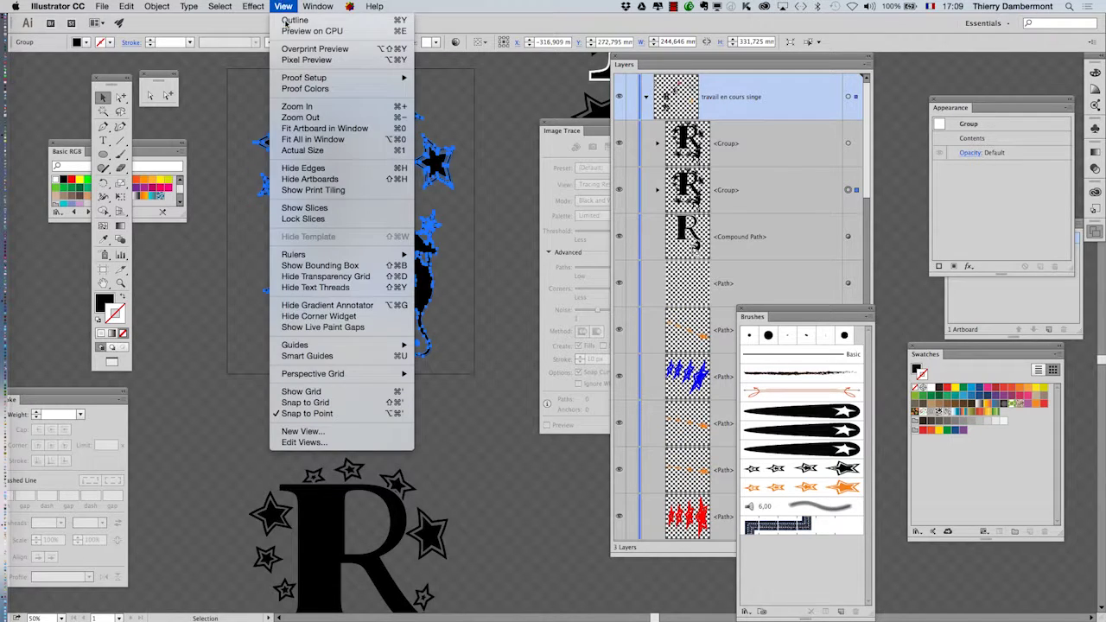
{"action": "left_click", "coordinate": [362, 278]}
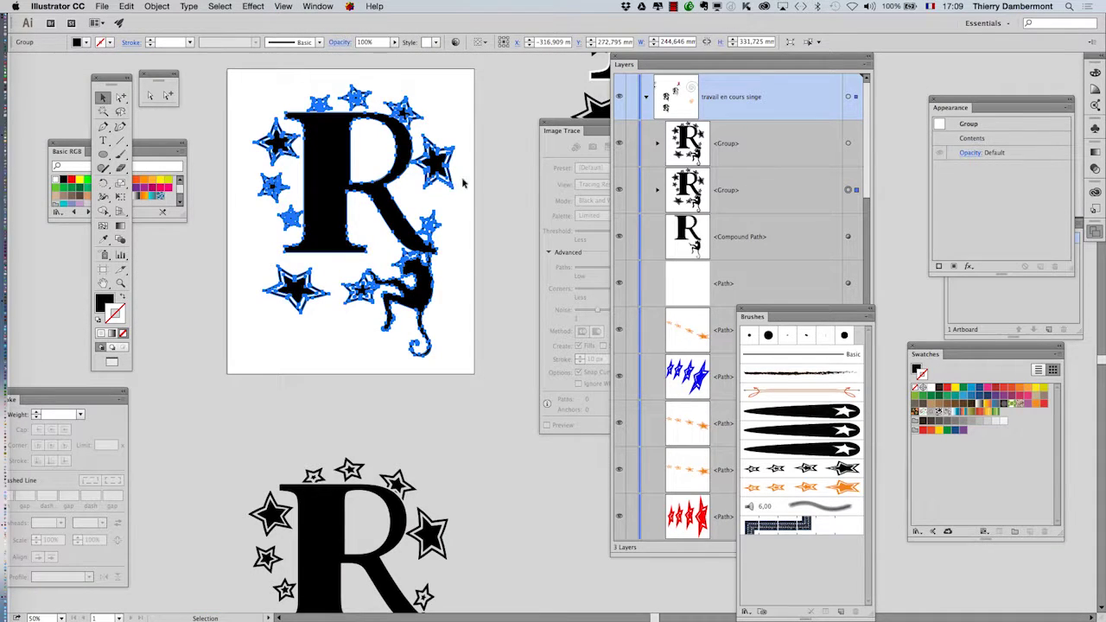
{"action": "scroll", "coordinate": [473, 169], "scroll_direction": "up", "scroll_amount": 1}
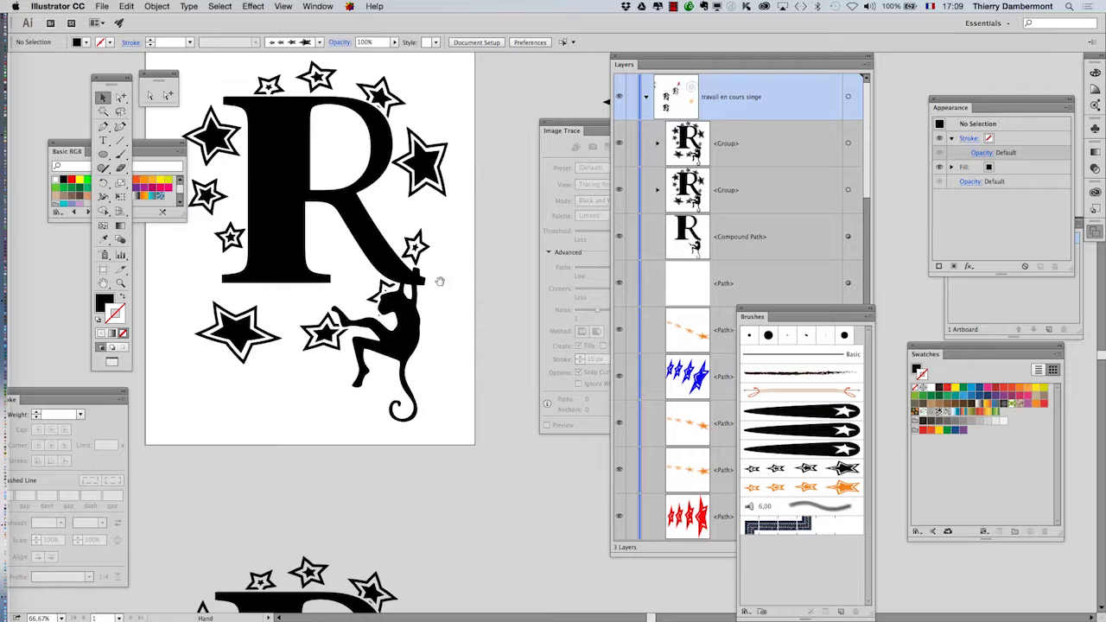
Delete the inner shapes of the small stars and the outer outline of the star beside the R's bowl on the artboard.
{"action": "left_click_drag", "start_coordinate": [439, 281], "coordinate": [481, 361]}
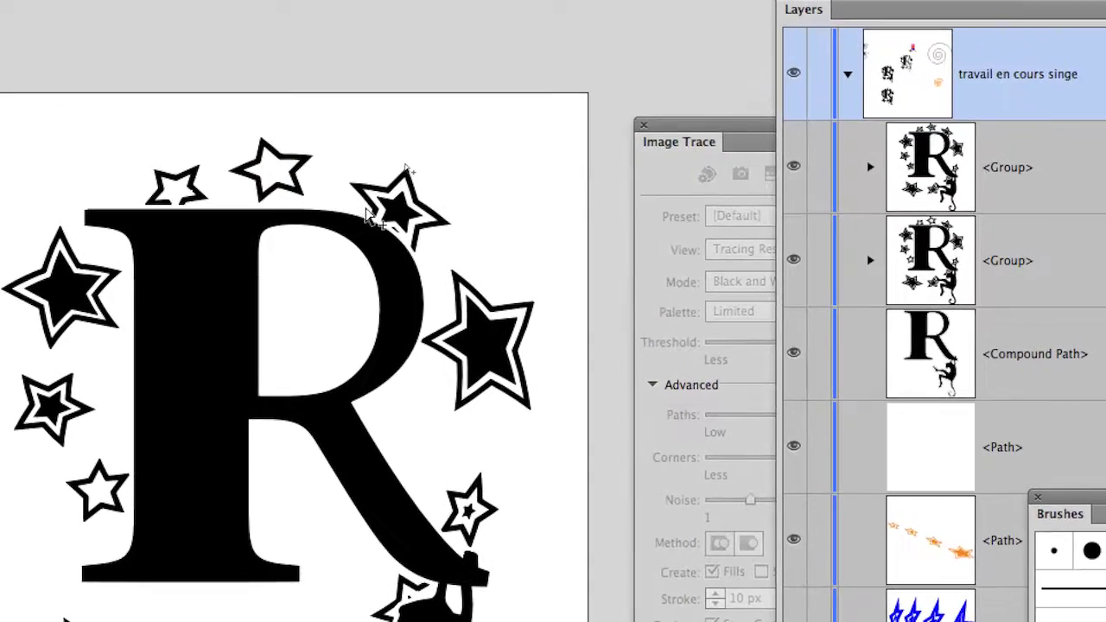
{"action": "left_click", "coordinate": [434, 229]}
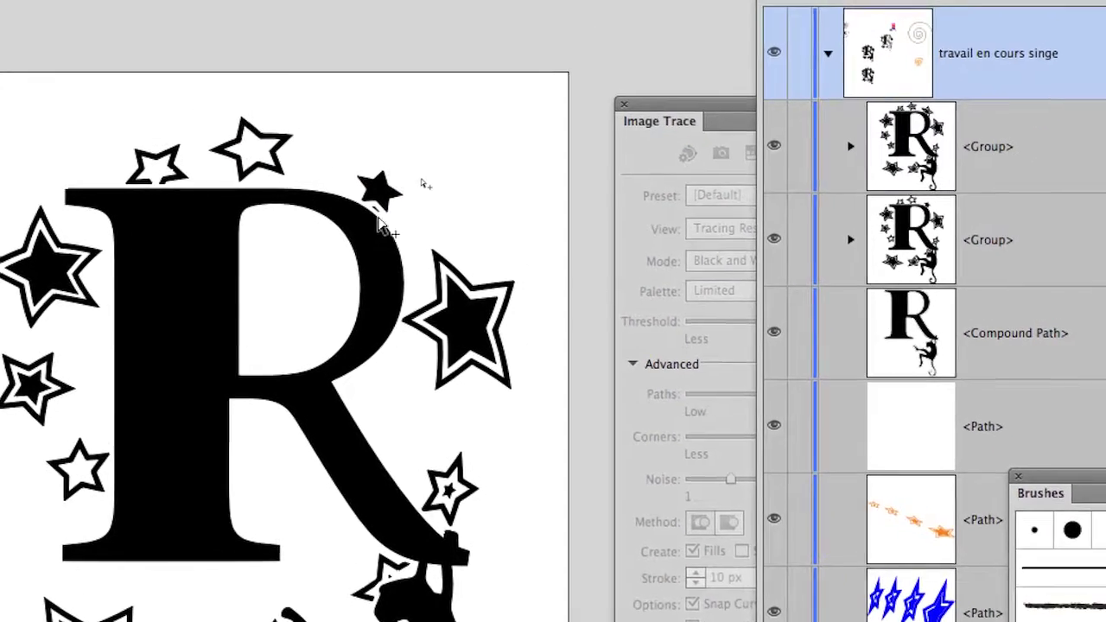
{"action": "scroll", "coordinate": [380, 226], "scroll_direction": "up", "scroll_amount": 5}
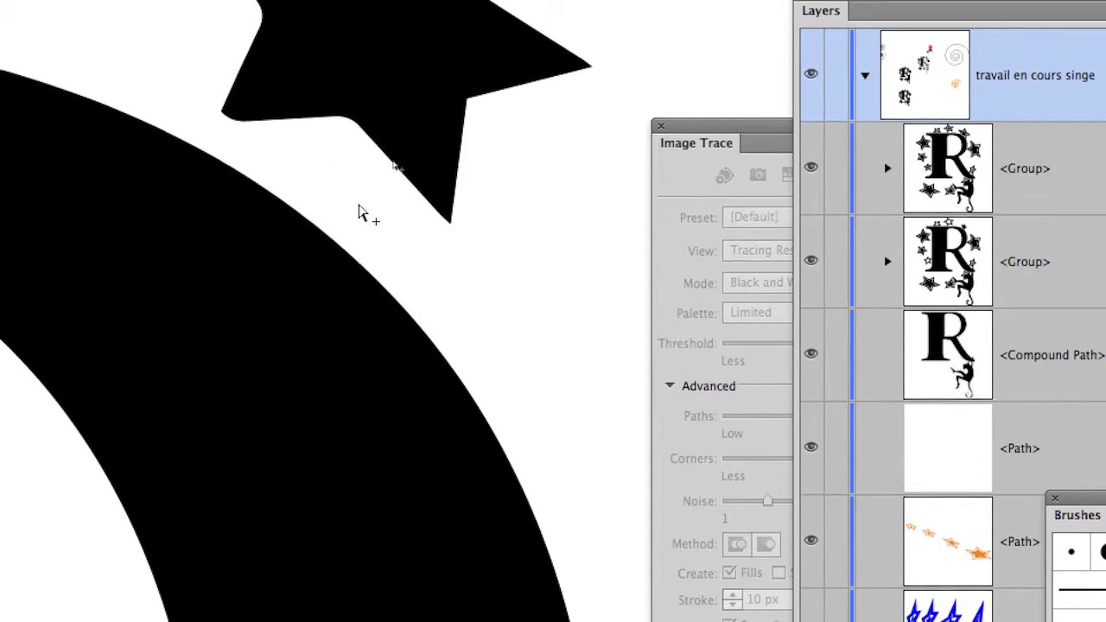
Delete the star behind the monkey's head, including its small leftover fragment.
{"action": "scroll", "coordinate": [361, 216], "scroll_direction": "down", "scroll_amount": 10}
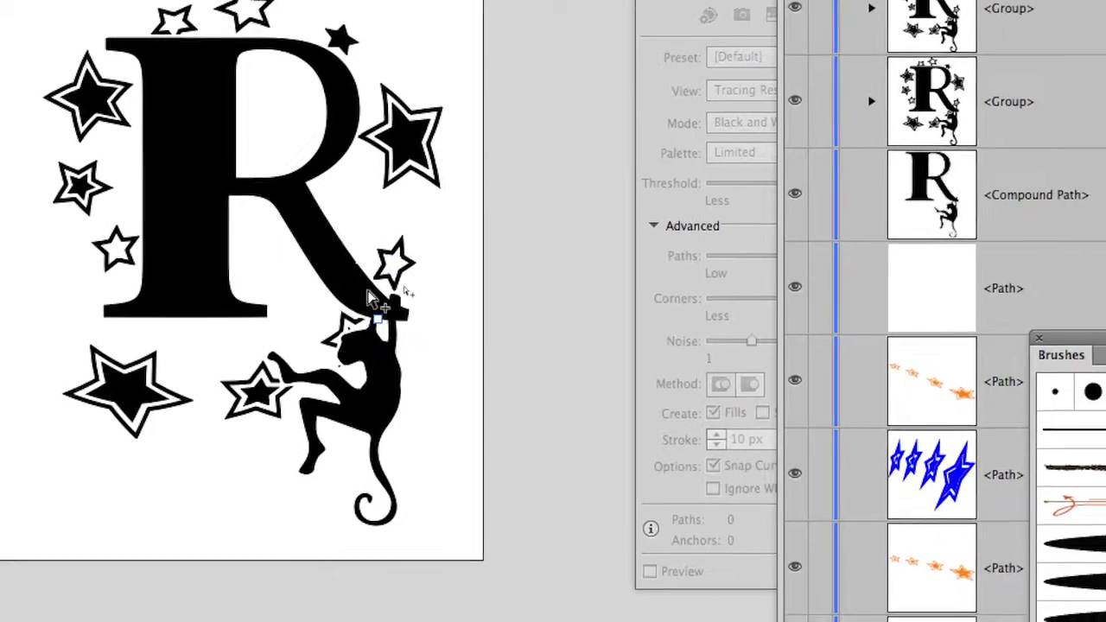
{"action": "key", "text": "Delete"}
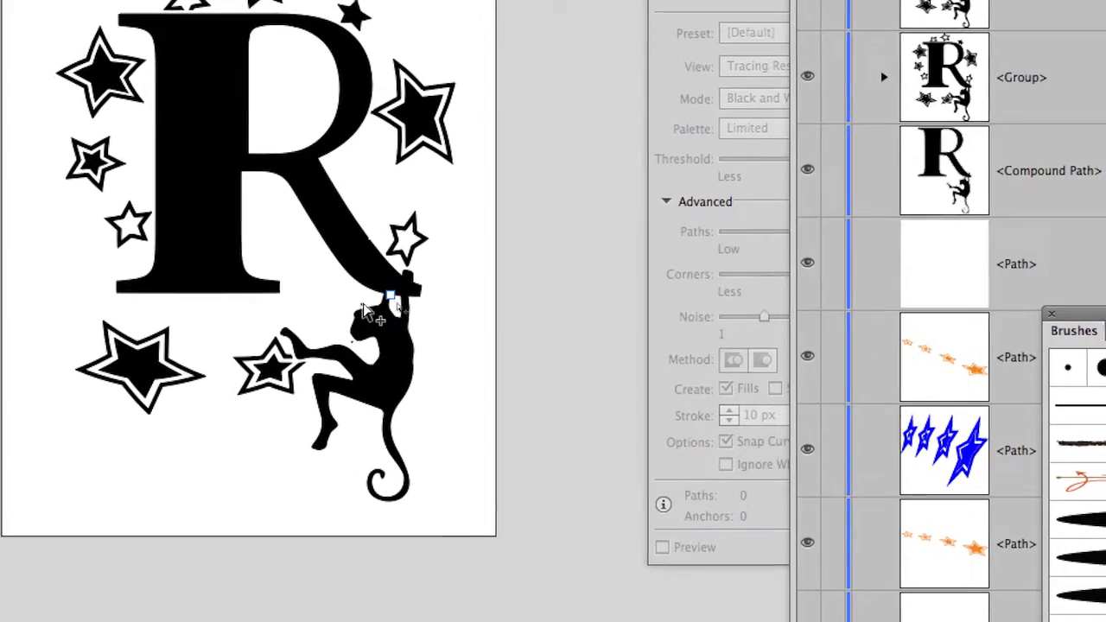
{"action": "scroll", "coordinate": [367, 313], "scroll_direction": "up", "scroll_amount": 5}
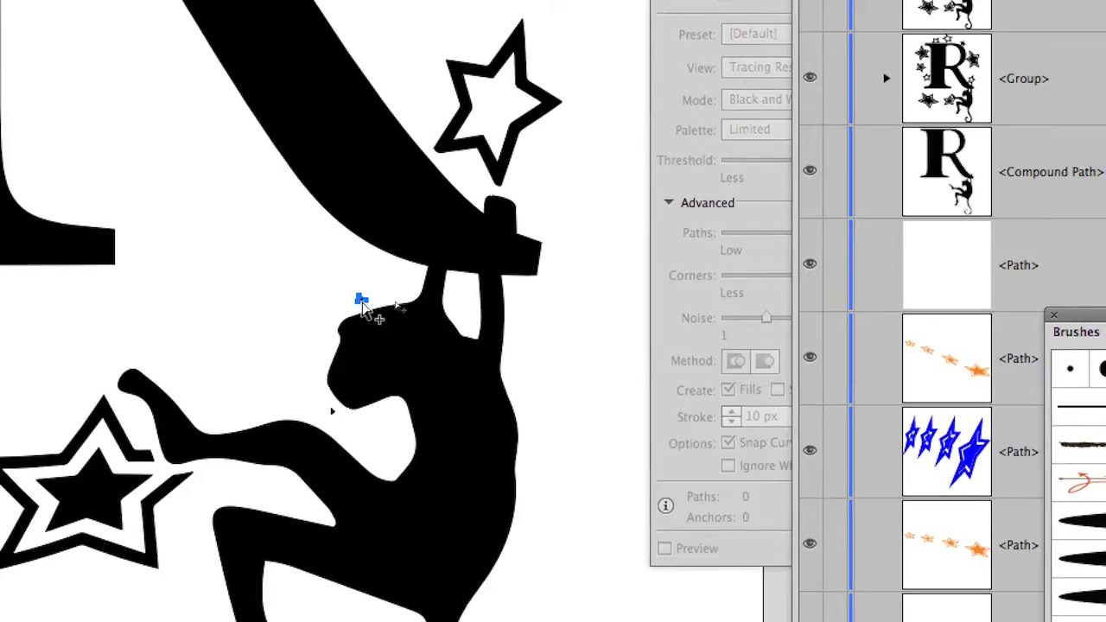
{"action": "key", "text": "Delete"}
{"action": "scroll", "coordinate": [350, 346], "scroll_direction": "down", "scroll_amount": 6}
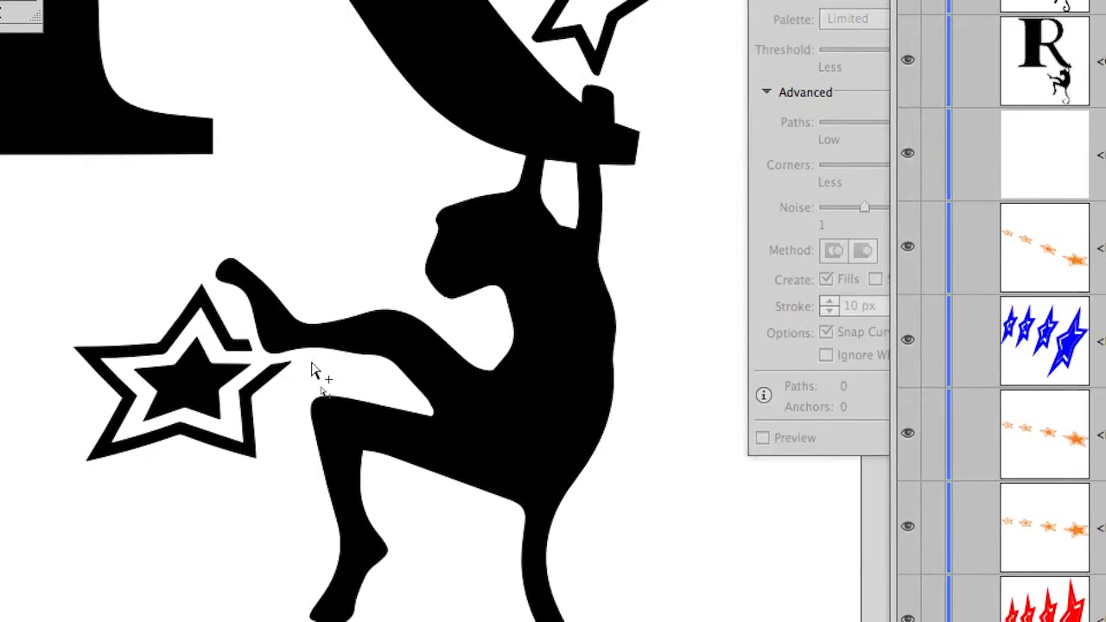
Move the hollow star above the monkey's hand slightly up and to the right, away from the R's leg.
{"action": "scroll", "coordinate": [311, 367], "scroll_direction": "down", "scroll_amount": 3}
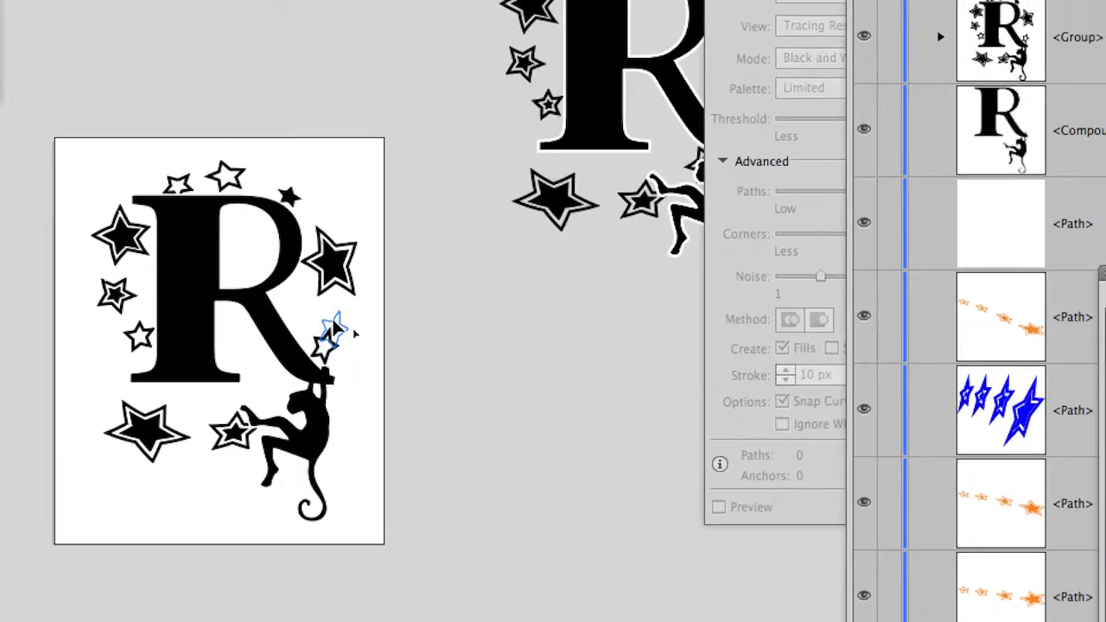
{"action": "left_click", "coordinate": [349, 352]}
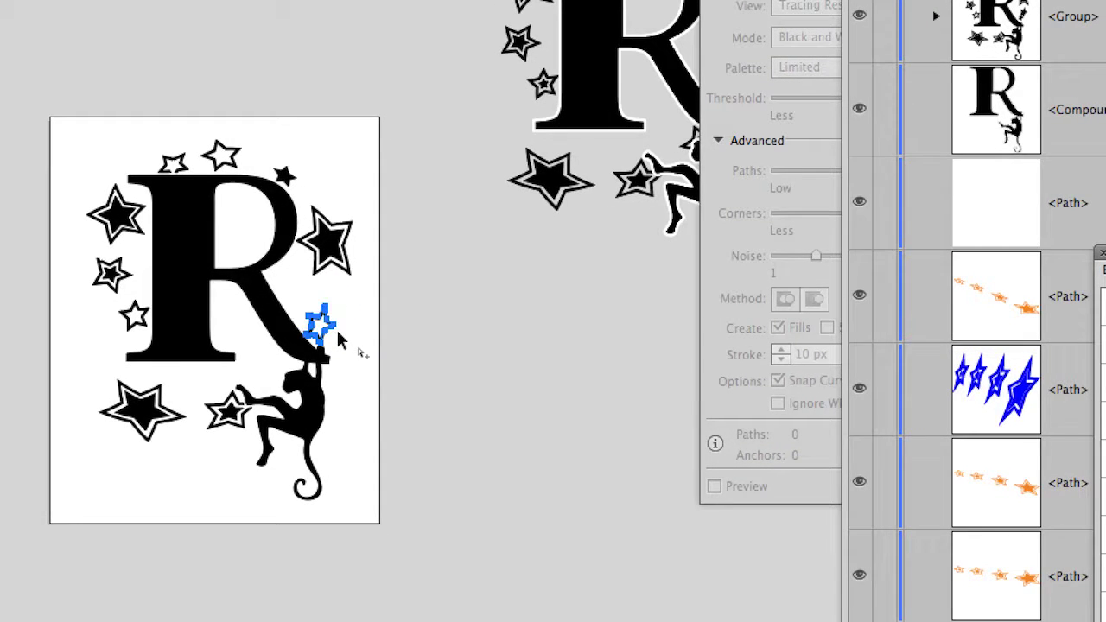
{"action": "scroll", "coordinate": [339, 340], "scroll_direction": "up", "scroll_amount": 4}
{"action": "left_click", "coordinate": [349, 325]}
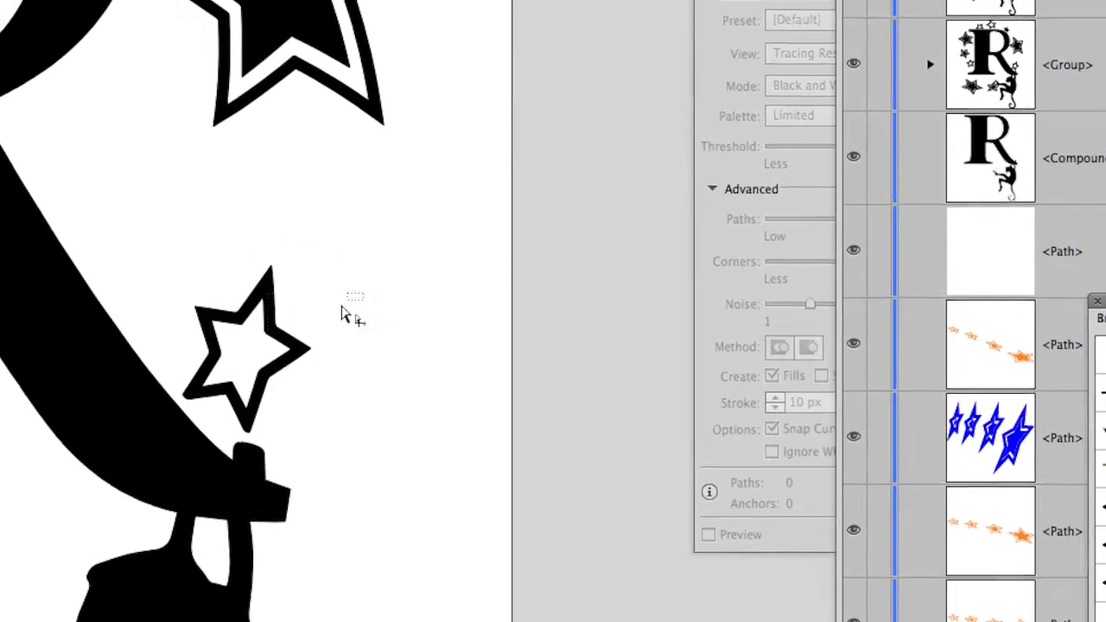
{"action": "left_click_drag", "start_coordinate": [342, 311], "coordinate": [252, 374]}
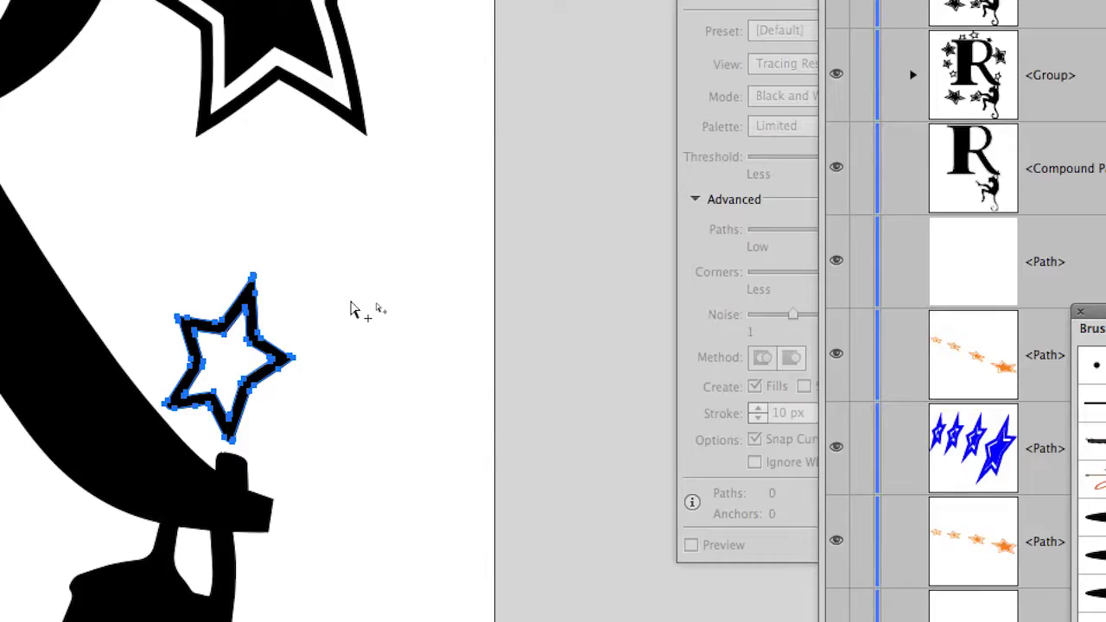
{"action": "left_click_drag", "start_coordinate": [417, 233], "coordinate": [335, 262]}
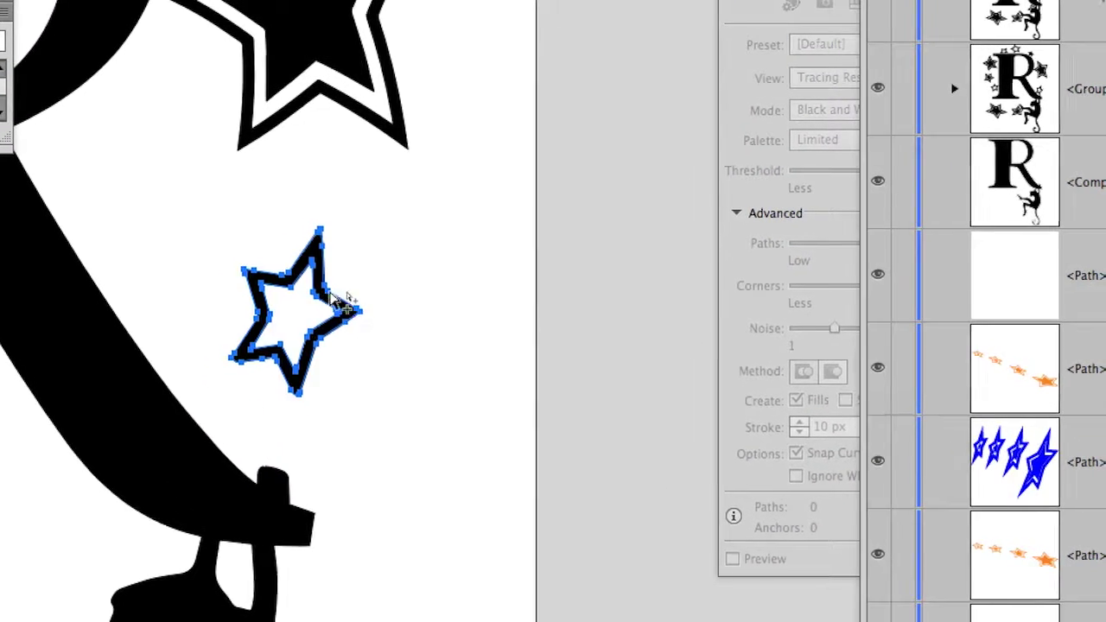
{"action": "left_click", "coordinate": [410, 316]}
{"action": "left_click_drag", "start_coordinate": [387, 299], "coordinate": [355, 318]}
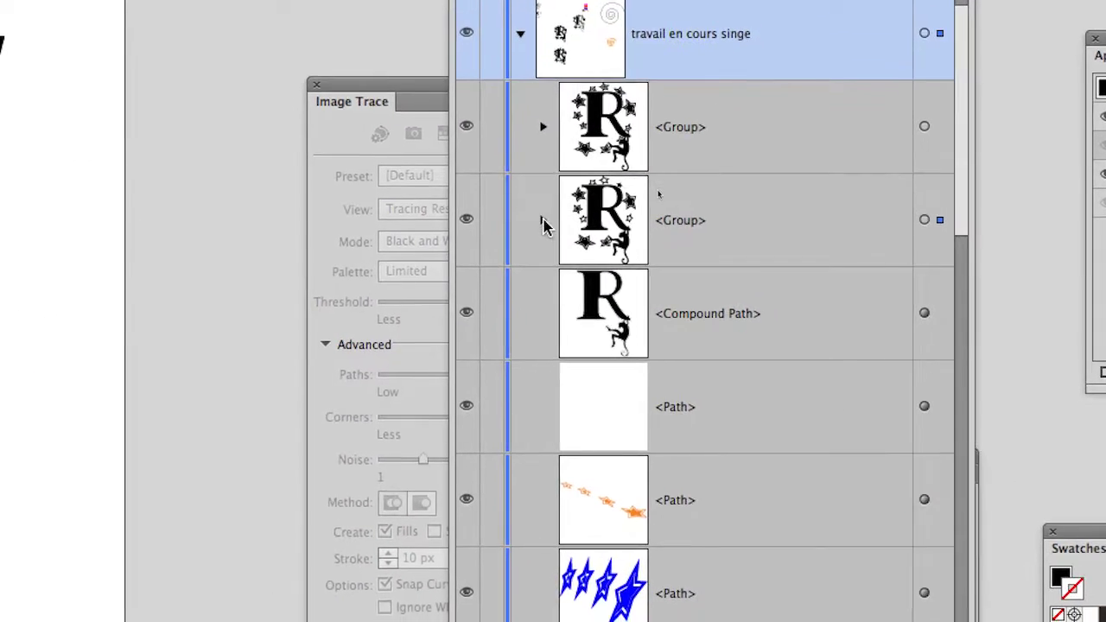
Expand the artboard artwork's group in the layer list, locate the hollow star's compound path, and clear the selection.
{"action": "left_click", "coordinate": [542, 220]}
{"action": "scroll", "coordinate": [670, 563], "scroll_direction": "down", "scroll_amount": 5}
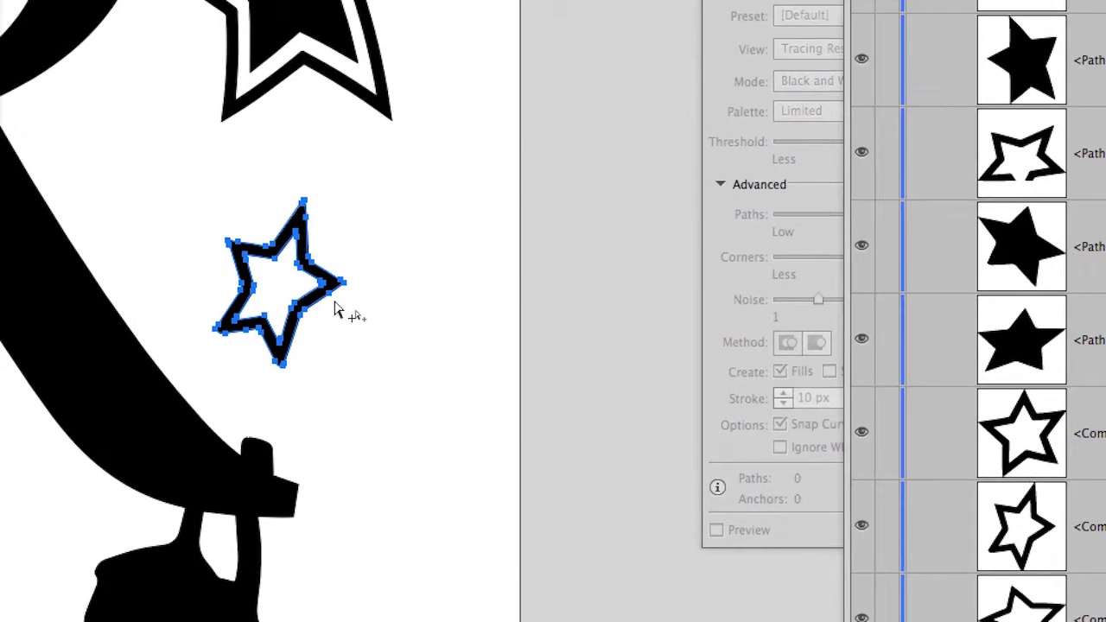
{"action": "left_click", "coordinate": [339, 314]}
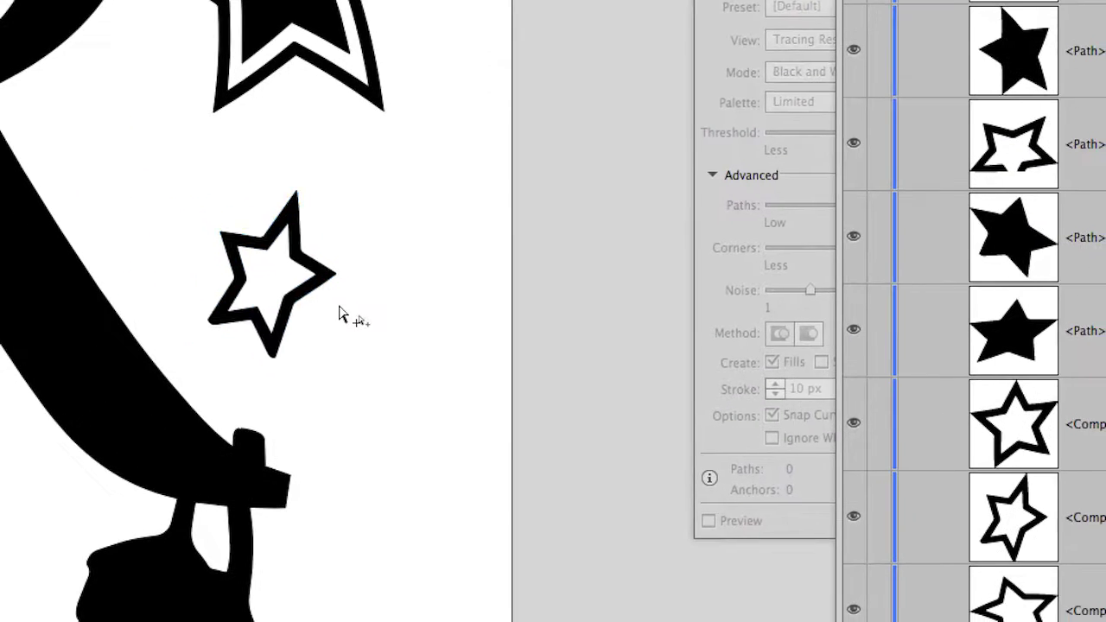
Try to move the inner contour of the hollow star's compound path separately from its outer contour.
{"action": "left_click_drag", "start_coordinate": [324, 307], "coordinate": [465, 326]}
{"action": "left_click_drag", "start_coordinate": [373, 315], "coordinate": [269, 302]}
{"action": "left_click_drag", "start_coordinate": [337, 307], "coordinate": [313, 300]}
{"action": "left_click", "coordinate": [340, 311]}
{"action": "left_click", "coordinate": [387, 320]}
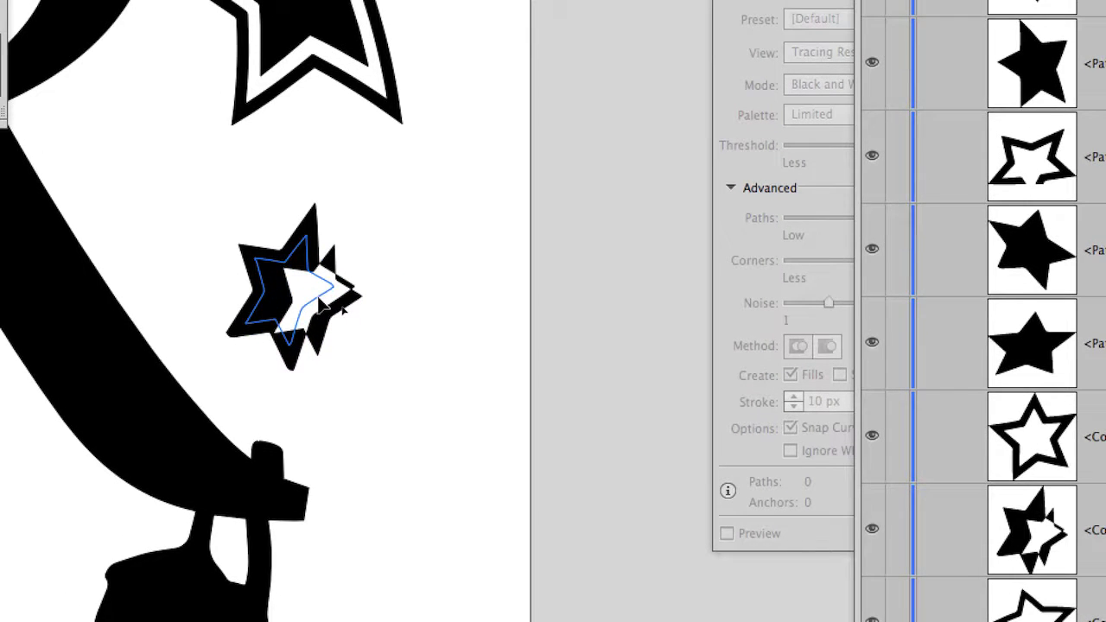
{"action": "left_click", "coordinate": [339, 315]}
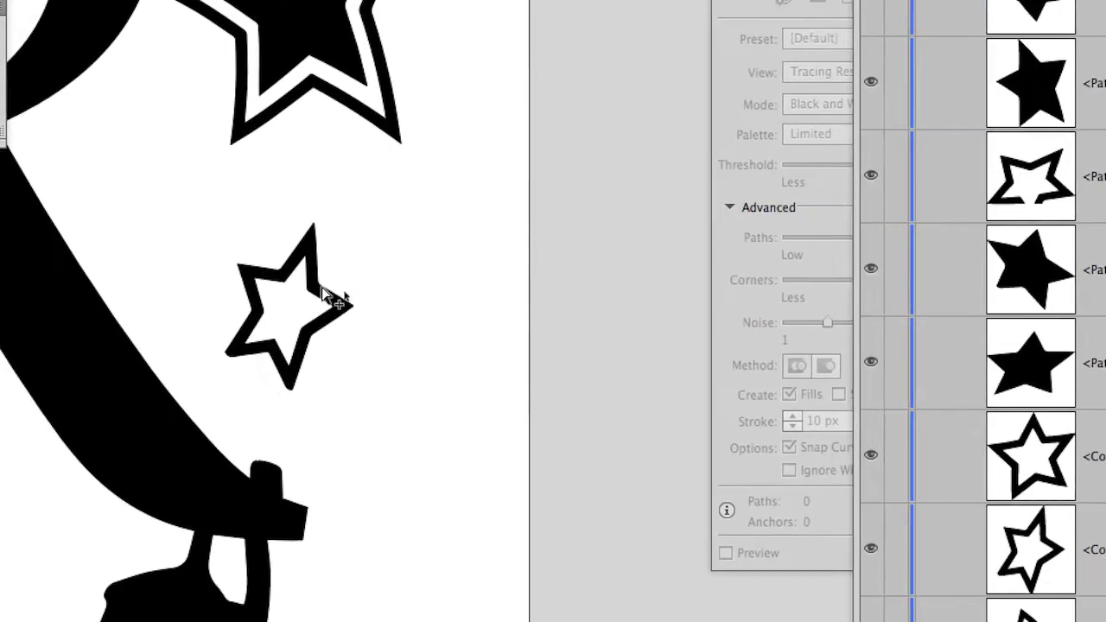
{"action": "left_click", "coordinate": [299, 258]}
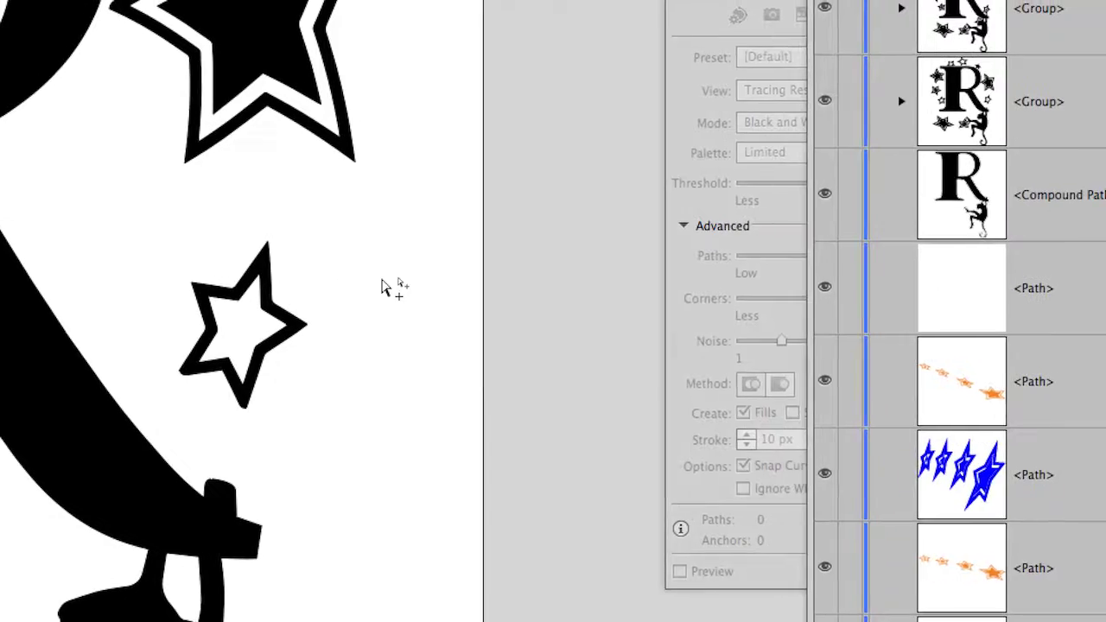
{"action": "left_click_drag", "start_coordinate": [397, 279], "coordinate": [360, 279]}
{"action": "left_click", "coordinate": [390, 334]}
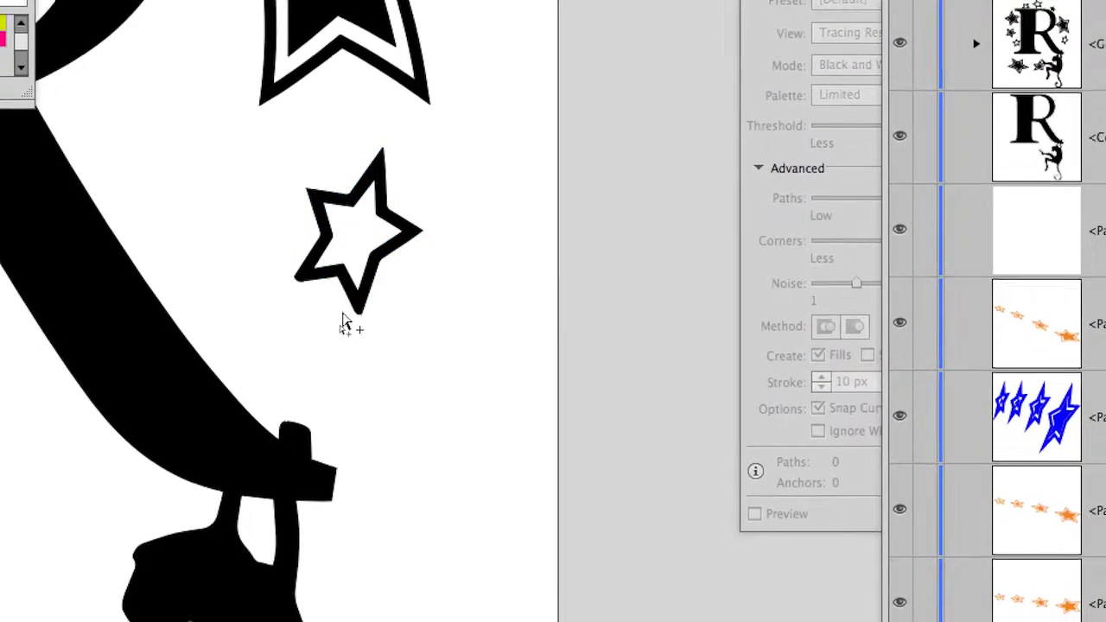
Save the document under the new name creation-de-logo-37.ai with the default Illustrator options.
{"action": "key", "text": "super+minus"}
{"action": "key", "text": "super+minus"}
{"action": "key", "text": "super+minus"}
{"action": "key", "text": "super+minus"}
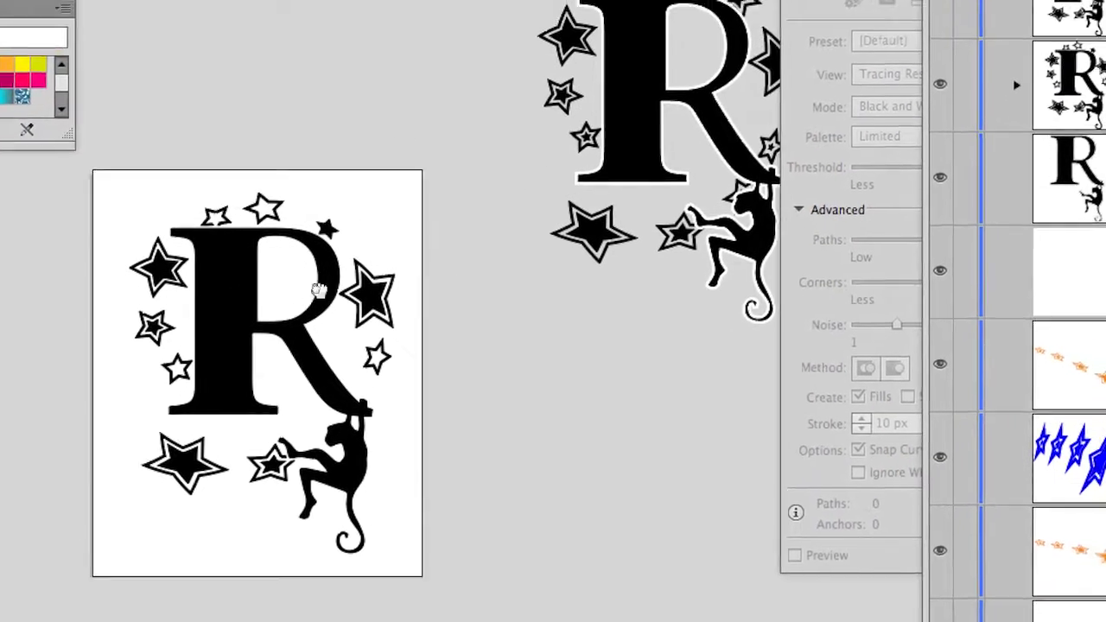
{"action": "scroll", "coordinate": [286, 274], "scroll_direction": "left", "scroll_amount": 3}
{"action": "scroll", "coordinate": [285, 275], "scroll_direction": "down", "scroll_amount": 2}
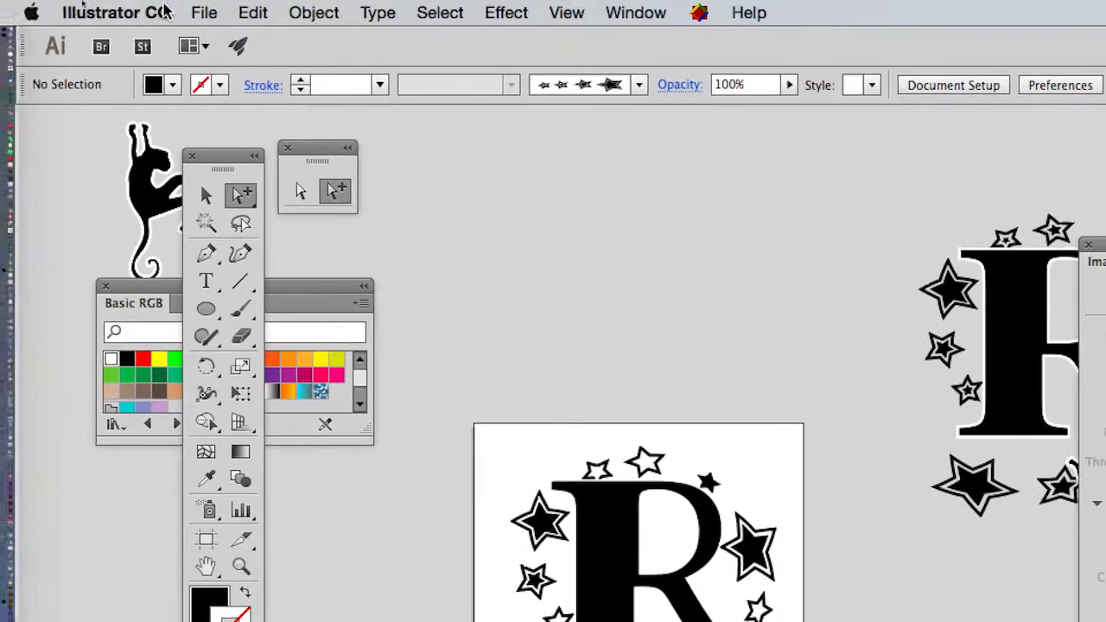
{"action": "left_click", "coordinate": [205, 9]}
{"action": "left_click", "coordinate": [192, 60]}
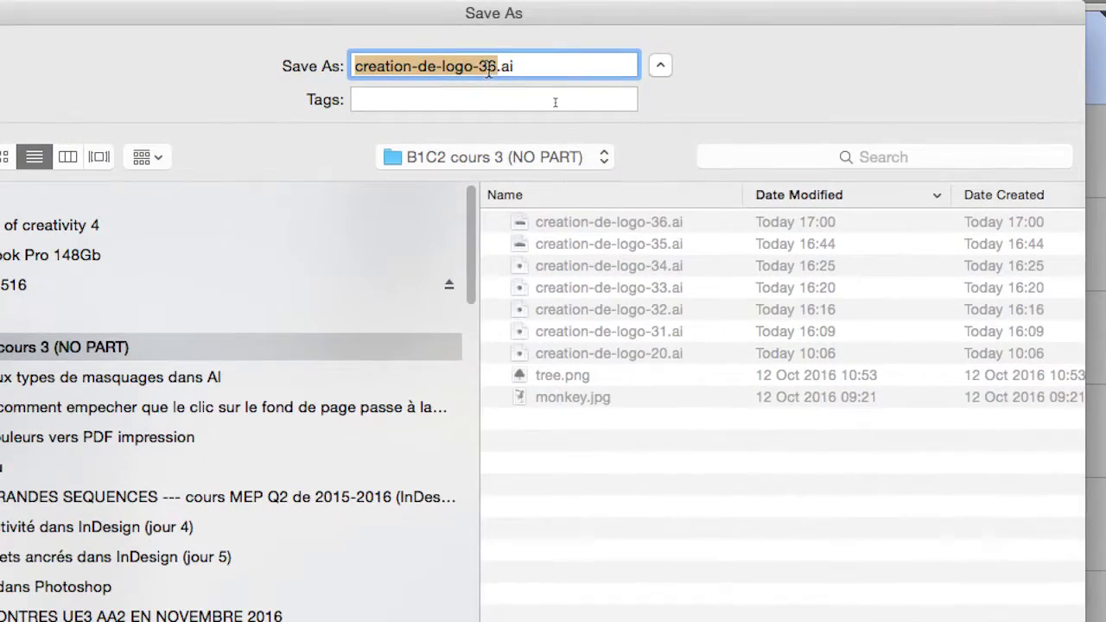
{"action": "key", "text": "Right"}
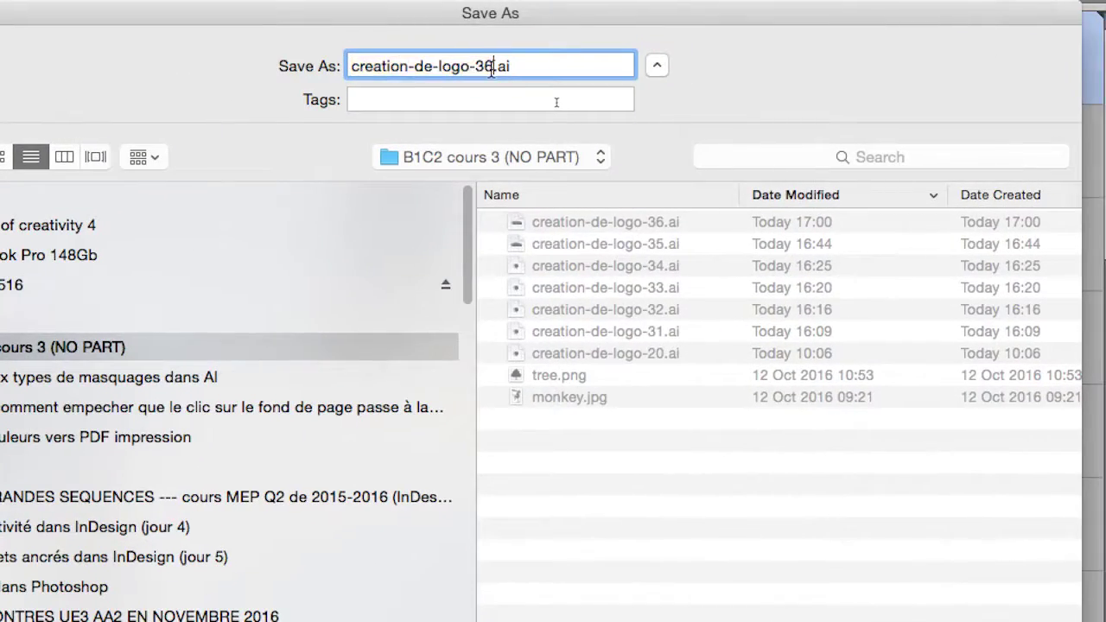
{"action": "key", "text": "BackSpace"}
{"action": "type", "text": "7"}
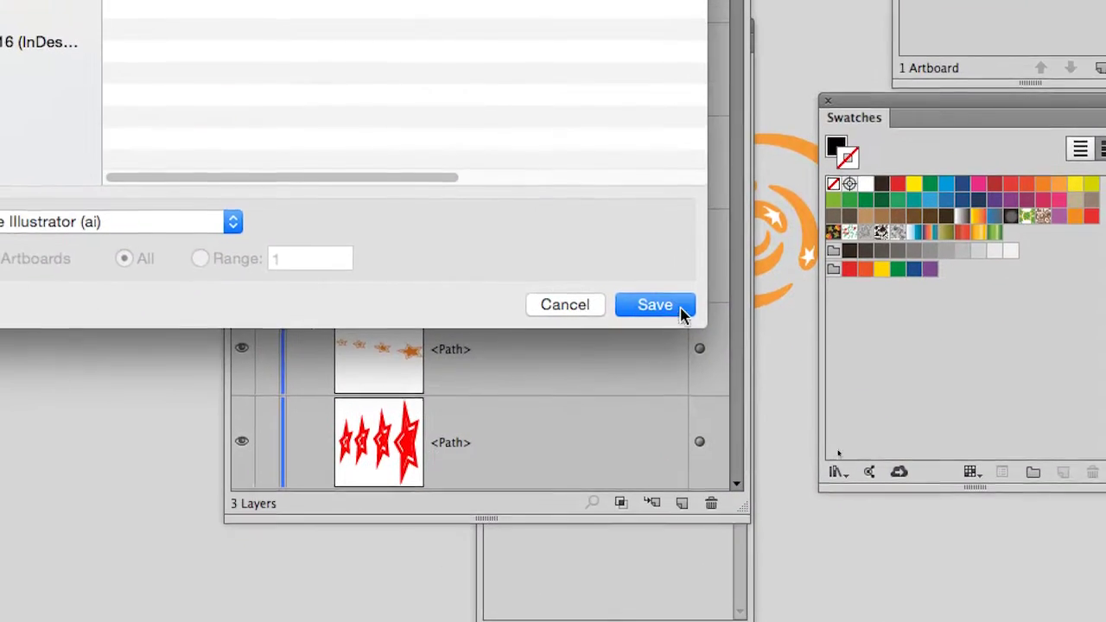
{"action": "left_click", "coordinate": [682, 312]}
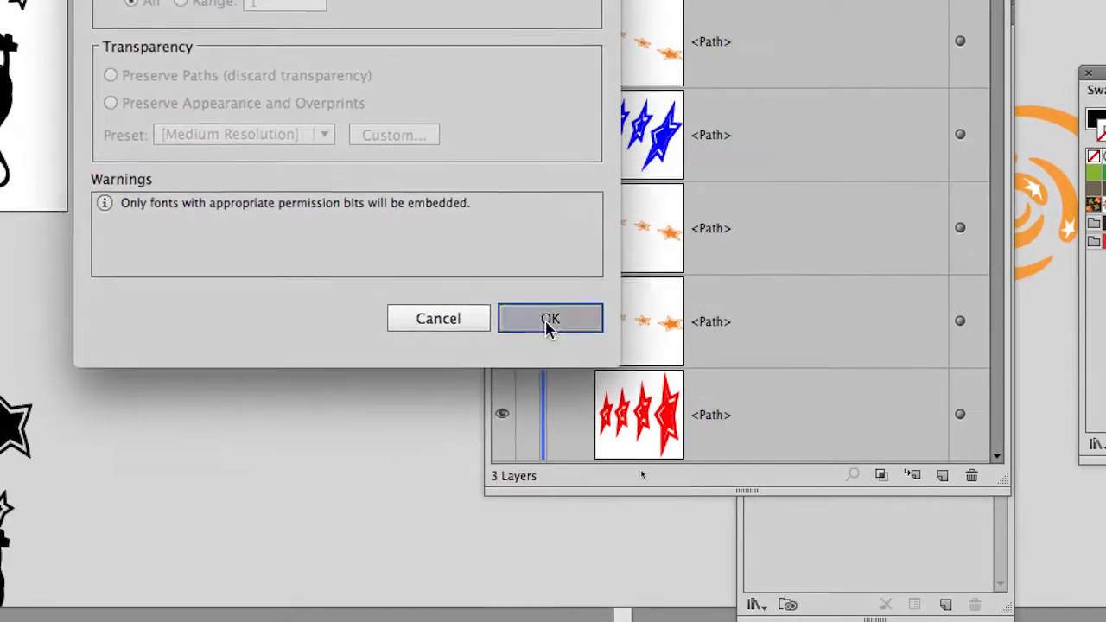
{"action": "left_click", "coordinate": [400, 371]}
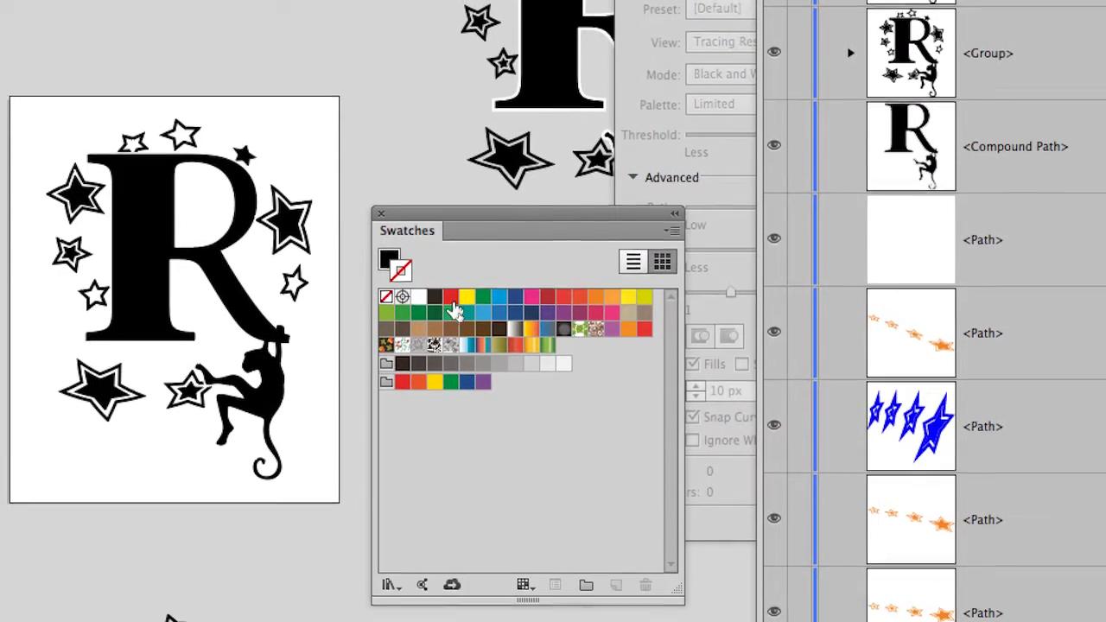
Fill the inner shapes of the three large stars around the R with the red swatch Rouge CMJN.
{"action": "left_click_drag", "start_coordinate": [451, 304], "coordinate": [282, 224]}
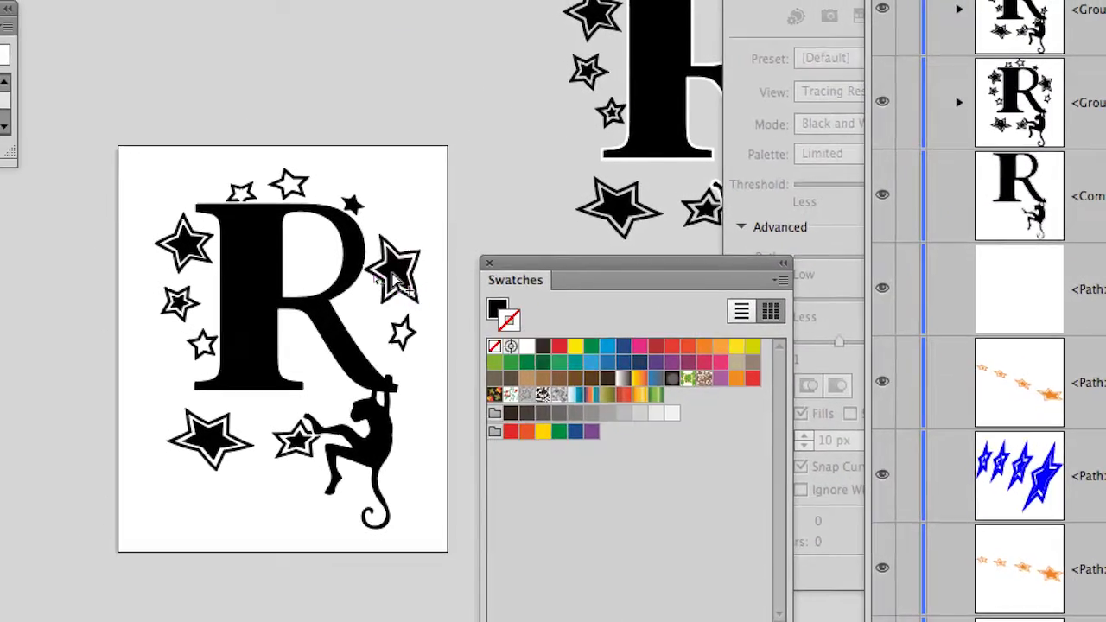
{"action": "left_click_drag", "start_coordinate": [393, 278], "coordinate": [393, 279]}
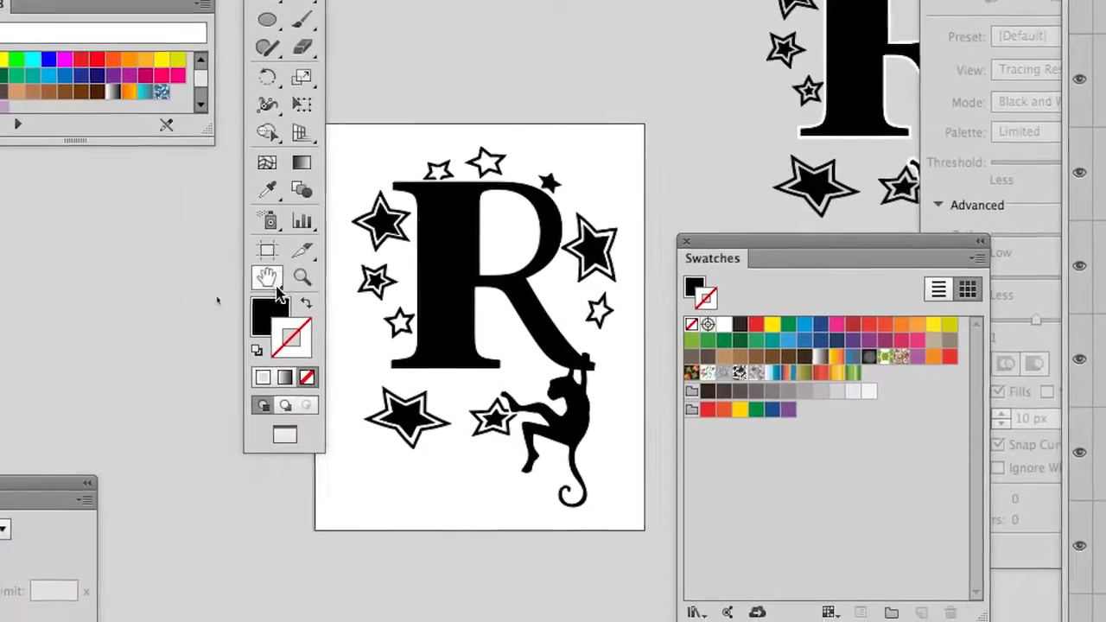
{"action": "left_click", "coordinate": [265, 313]}
{"action": "left_click_drag", "start_coordinate": [265, 314], "coordinate": [510, 356]}
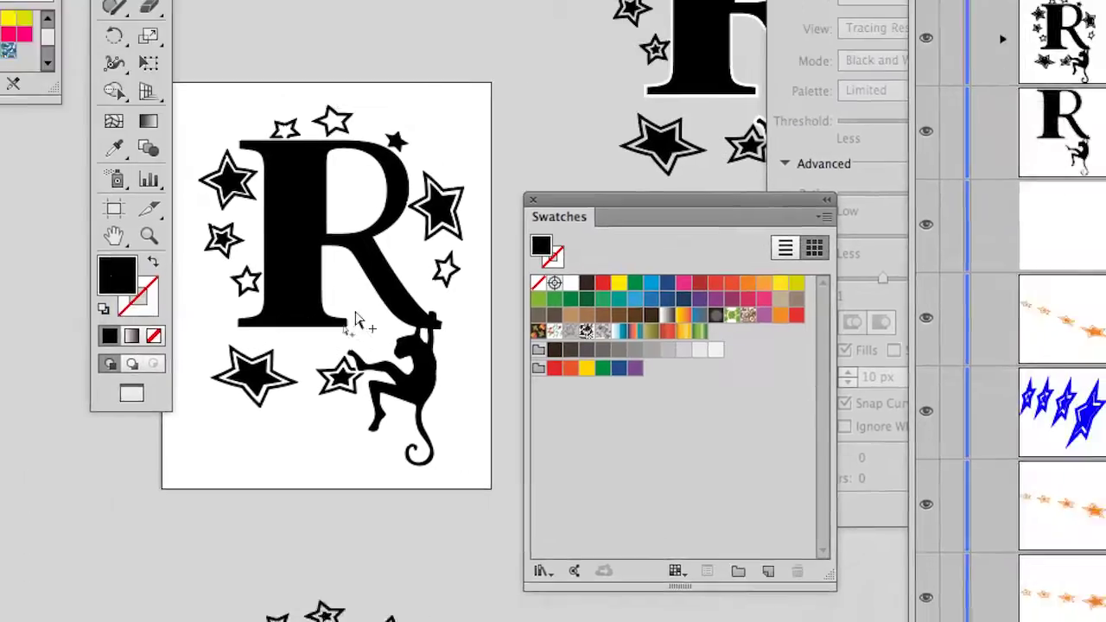
{"action": "left_click_drag", "start_coordinate": [357, 320], "coordinate": [452, 232]}
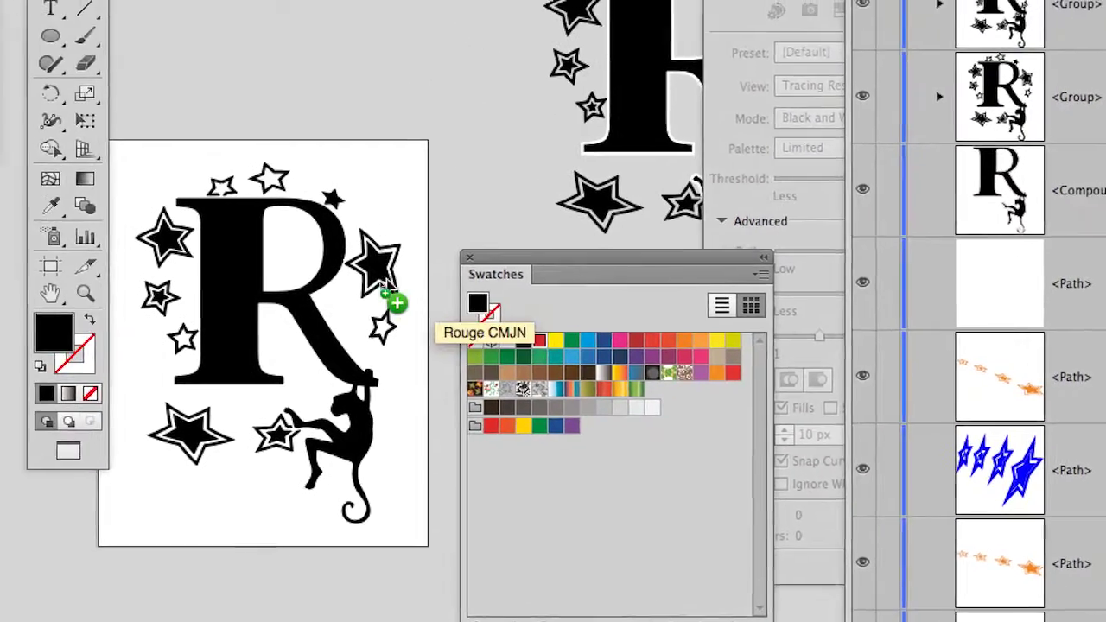
{"action": "left_click_drag", "start_coordinate": [378, 281], "coordinate": [380, 278]}
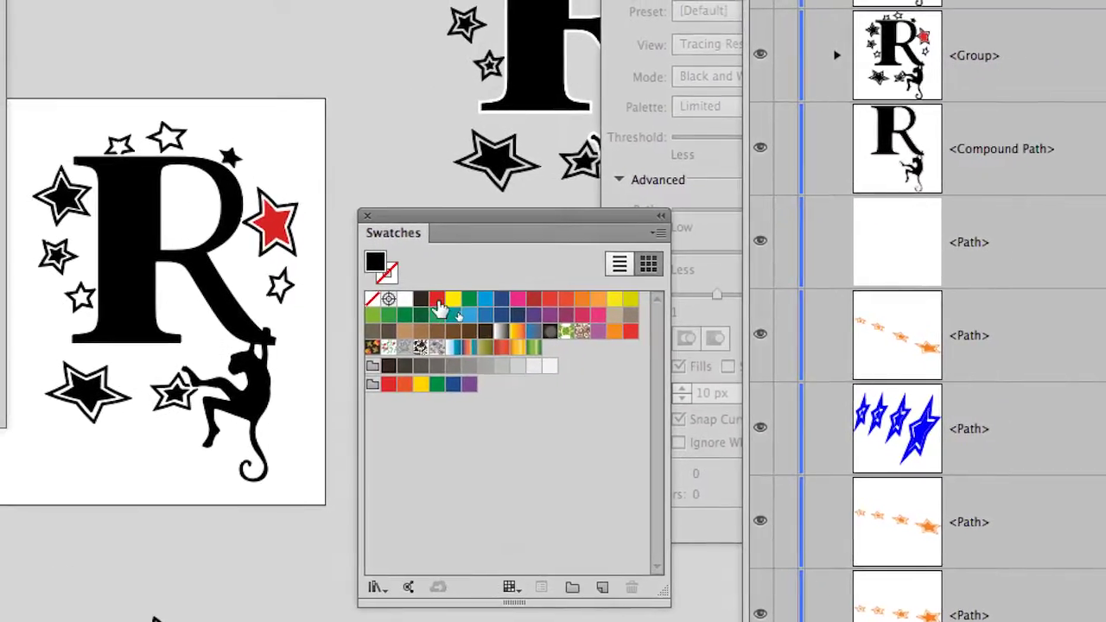
{"action": "left_click_drag", "start_coordinate": [439, 305], "coordinate": [306, 310]}
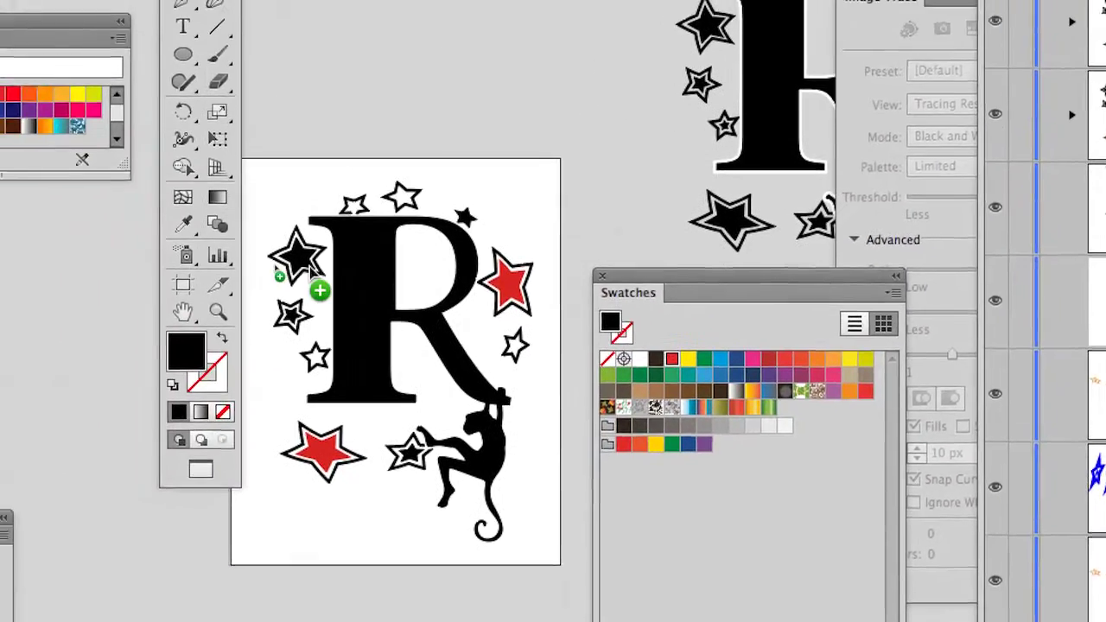
{"action": "left_click", "coordinate": [129, 213]}
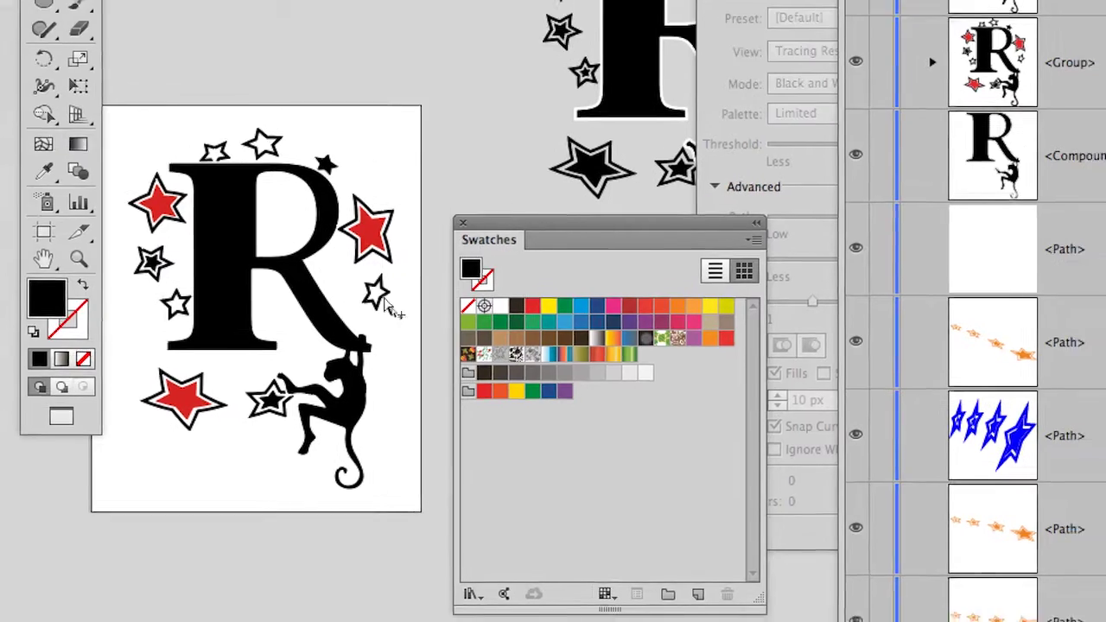
Try a purple and a dark red fill on the combined R-and-monkey shape.
{"action": "left_click", "coordinate": [683, 333]}
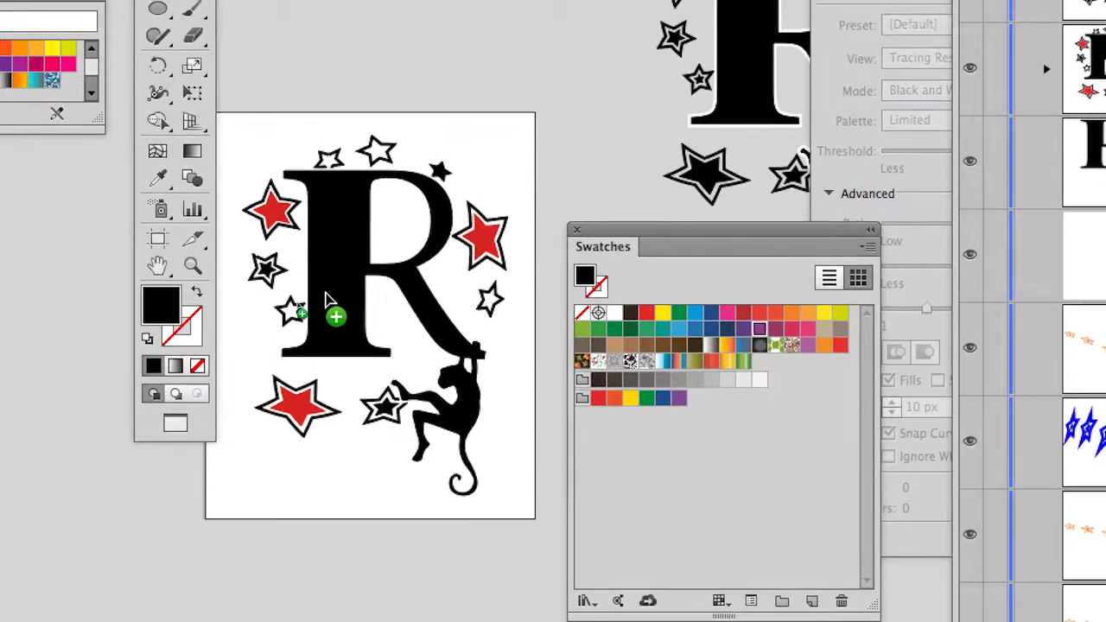
{"action": "left_click", "coordinate": [146, 278]}
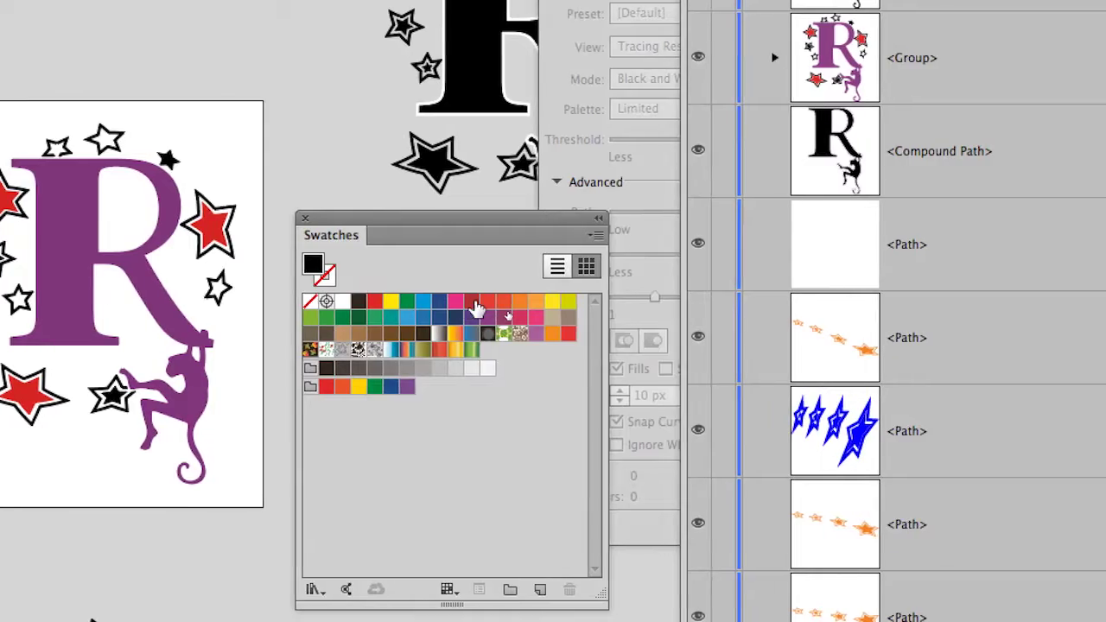
{"action": "left_click_drag", "start_coordinate": [570, 340], "coordinate": [477, 334]}
{"action": "left_click_drag", "start_coordinate": [441, 301], "coordinate": [104, 270]}
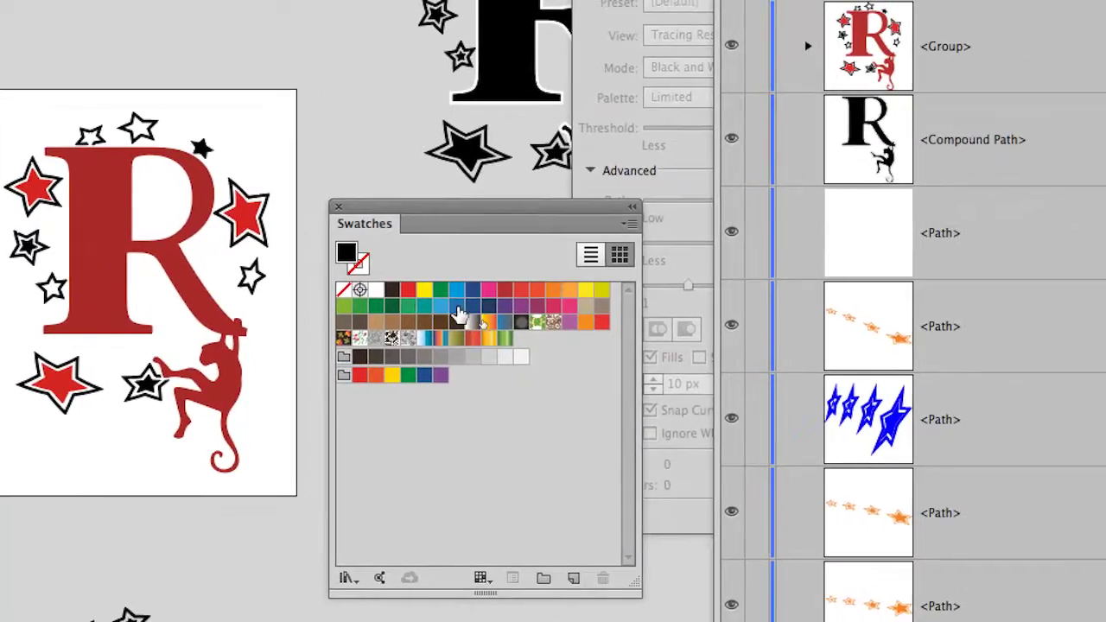
Fill the R-and-monkey shape with medium blue and the two hollow stars above the R with light blue.
{"action": "left_click_drag", "start_coordinate": [461, 313], "coordinate": [90, 283]}
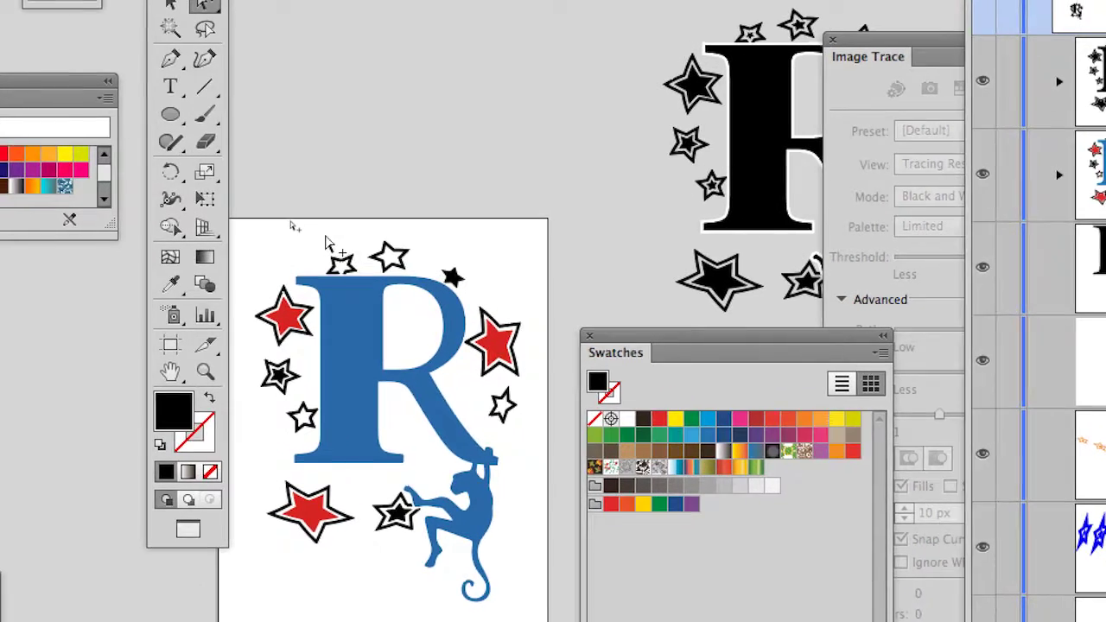
{"action": "left_click_drag", "start_coordinate": [326, 242], "coordinate": [403, 266]}
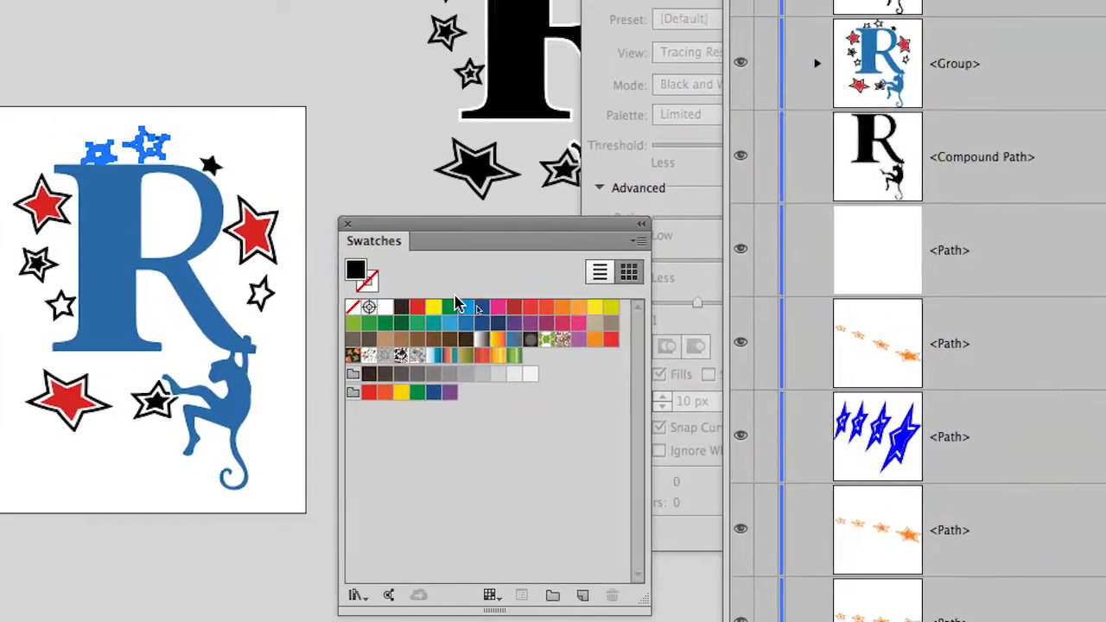
{"action": "left_click", "coordinate": [659, 404]}
{"action": "left_click", "coordinate": [300, 306]}
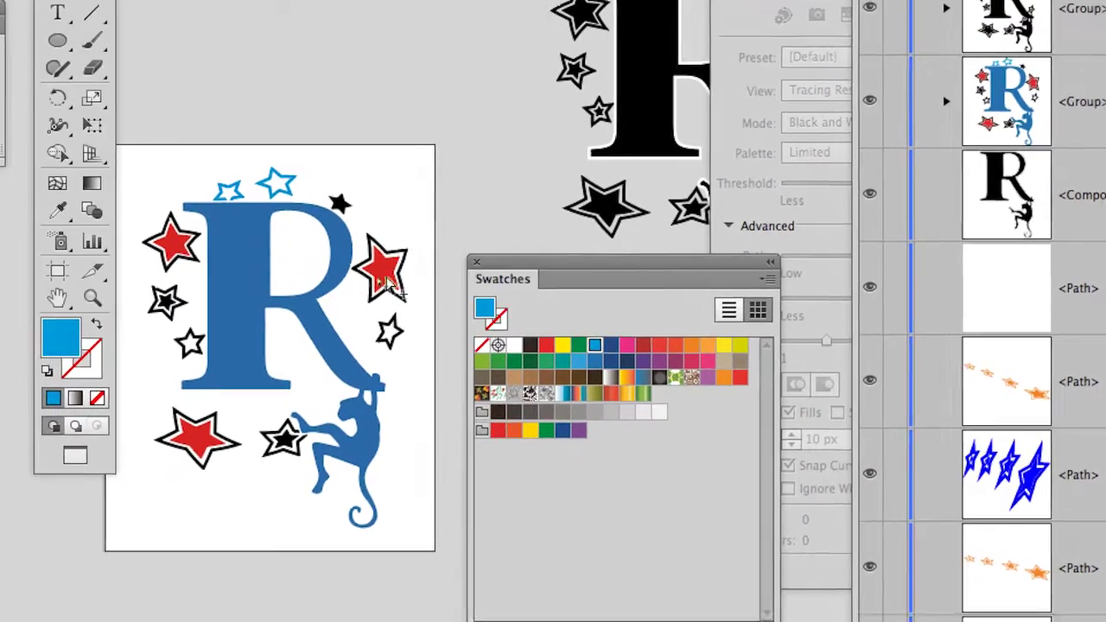
Fill the hollow star beside the R's leg with light blue and the two small stars on the R's left side with medium blue.
{"action": "left_click", "coordinate": [374, 325]}
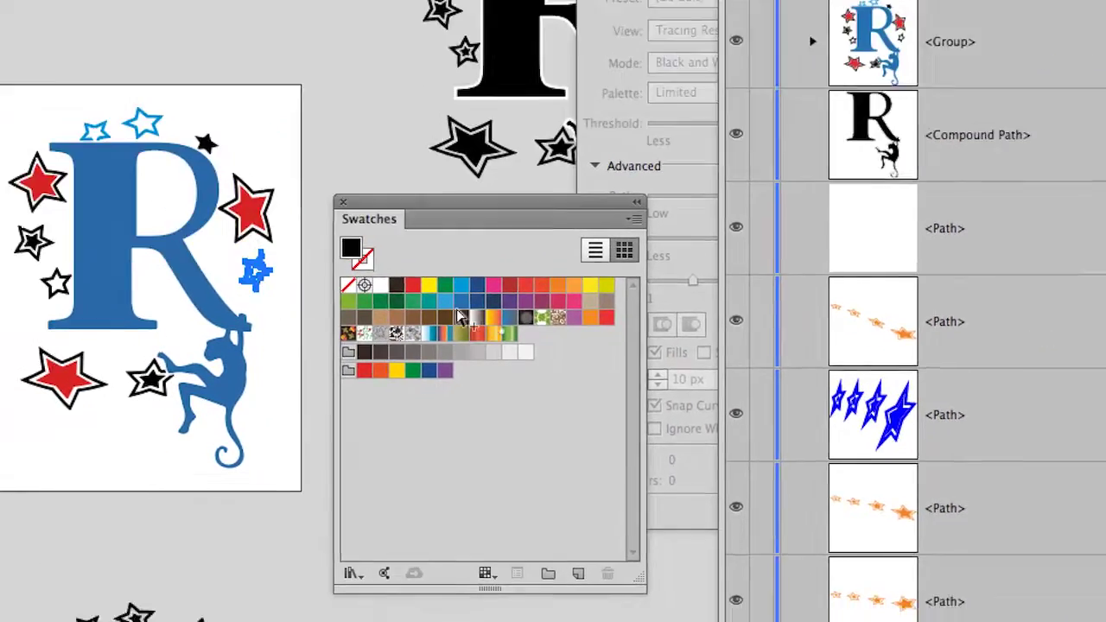
{"action": "left_click", "coordinate": [460, 285]}
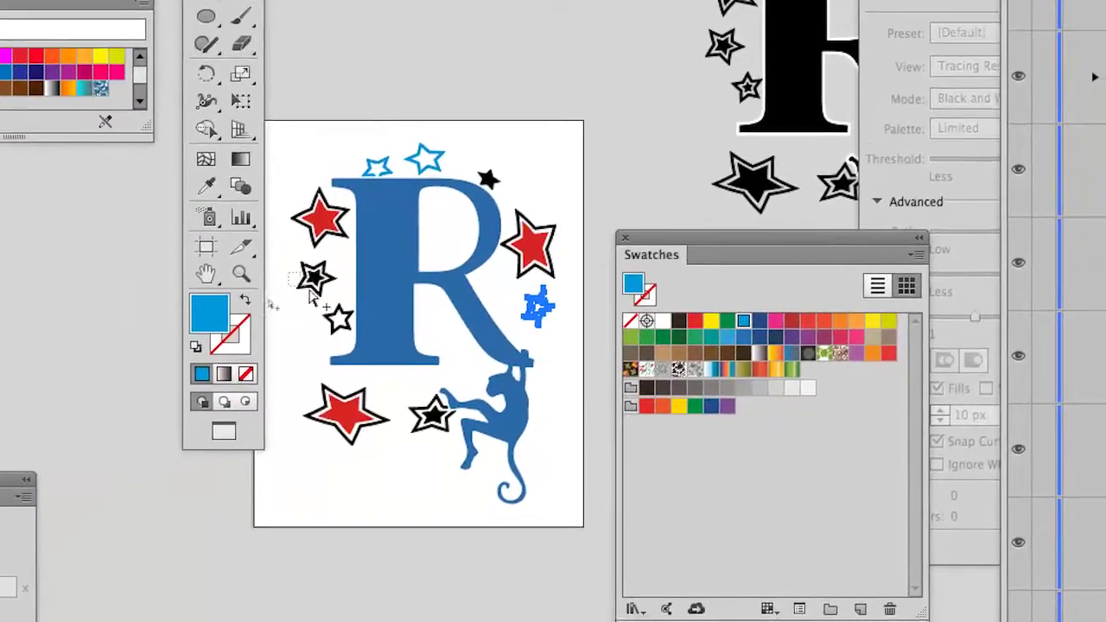
{"action": "left_click_drag", "start_coordinate": [299, 269], "coordinate": [361, 337]}
{"action": "left_click", "coordinate": [464, 309]}
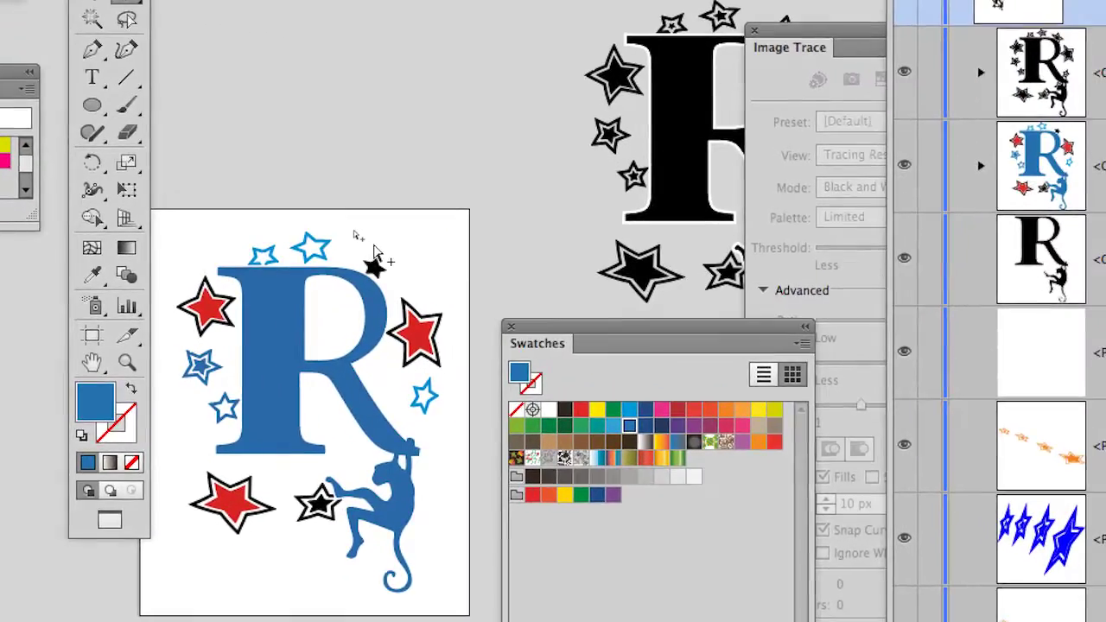
Fill the small solid star at the R's upper right with dark red and clear the selection.
{"action": "left_click_drag", "start_coordinate": [352, 47], "coordinate": [369, 69]}
{"action": "left_click_drag", "start_coordinate": [380, 259], "coordinate": [382, 260]}
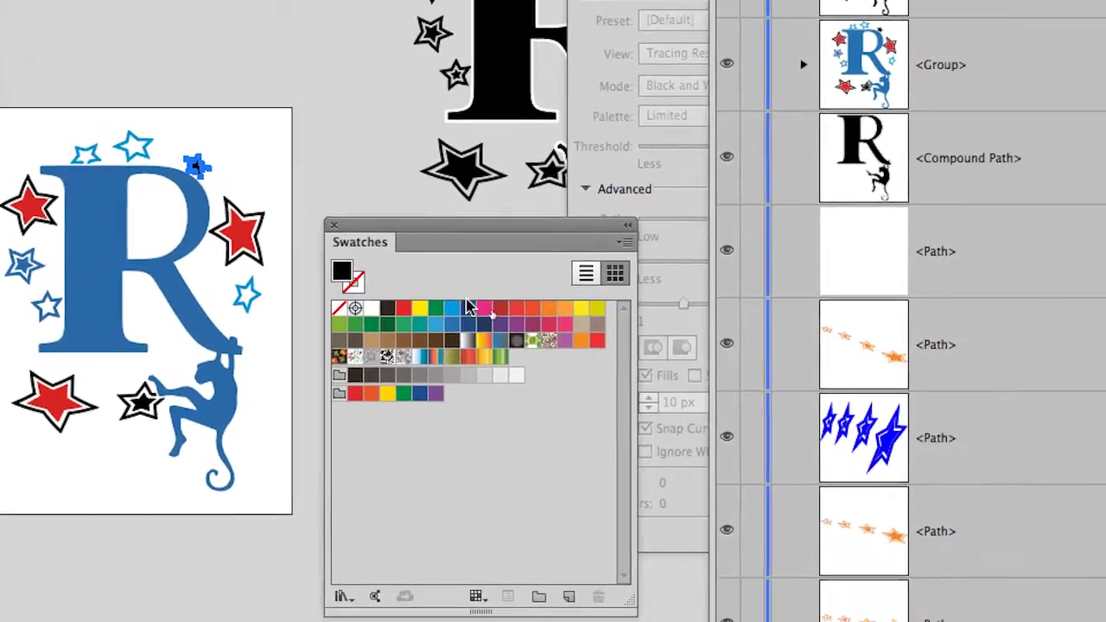
{"action": "left_click", "coordinate": [666, 396]}
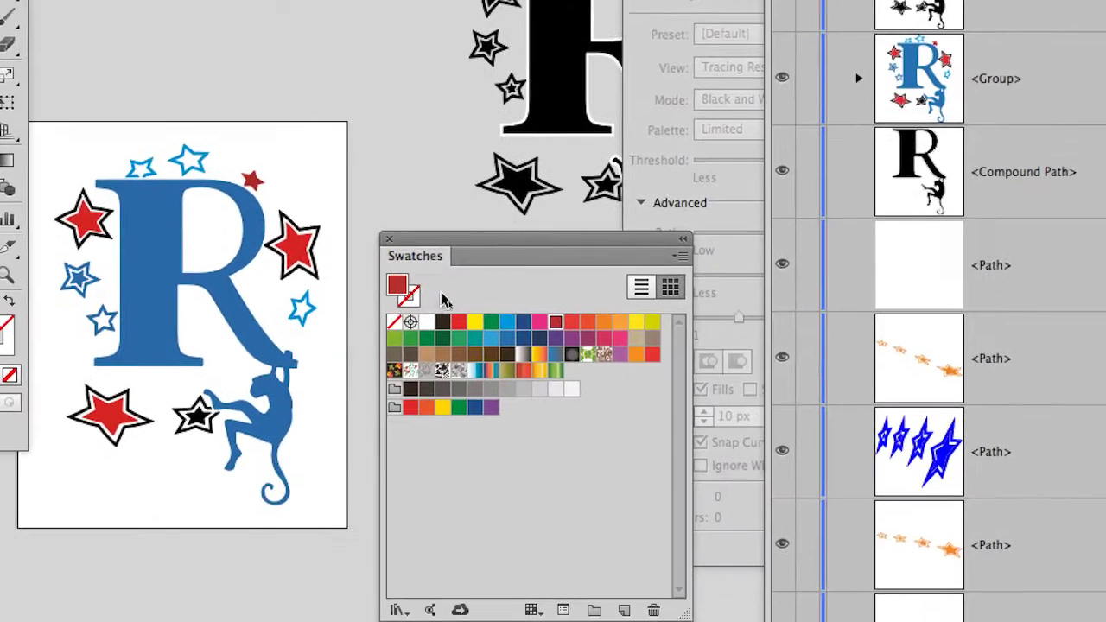
{"action": "left_click", "coordinate": [267, 269]}
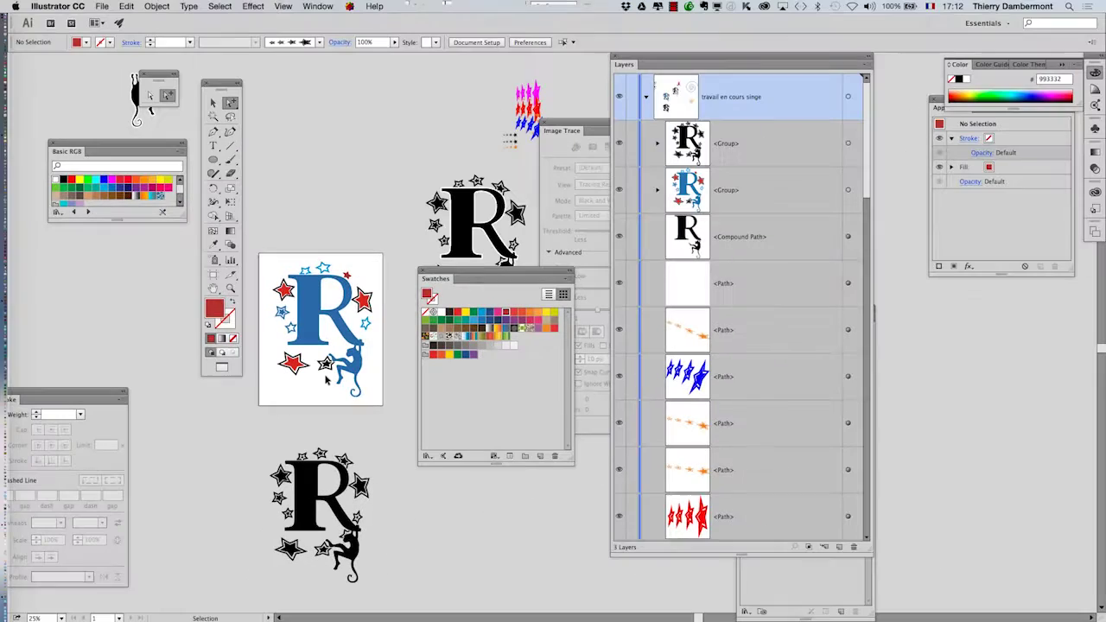
Save the coloured version under the new name creation-de-logo-38.ai with the default Illustrator options.
{"action": "left_click", "coordinate": [102, 6]}
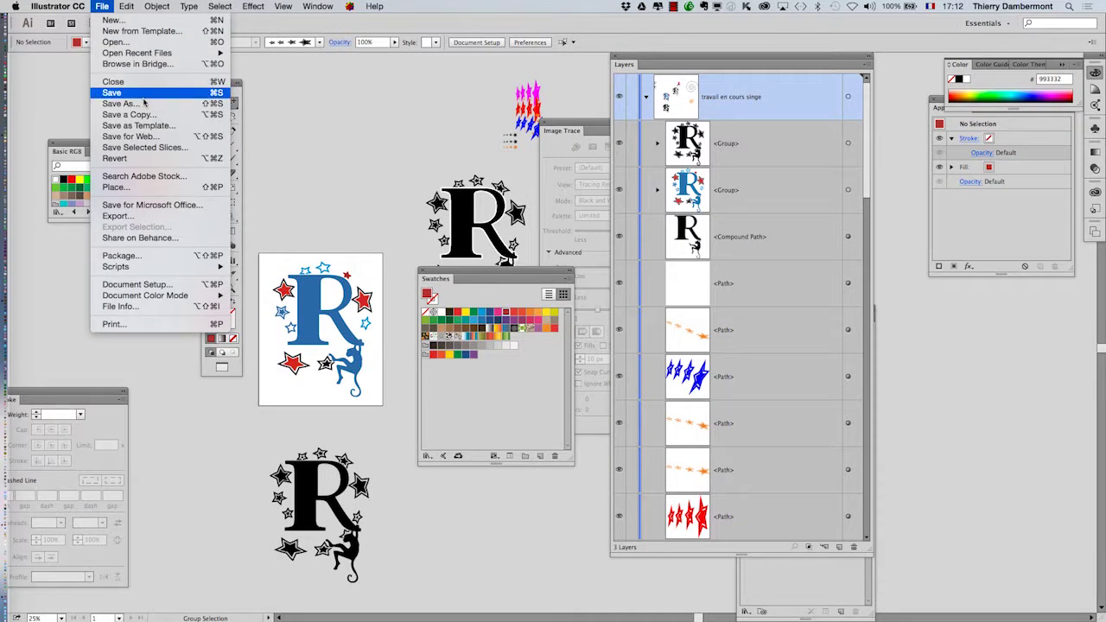
{"action": "left_click", "coordinate": [143, 103]}
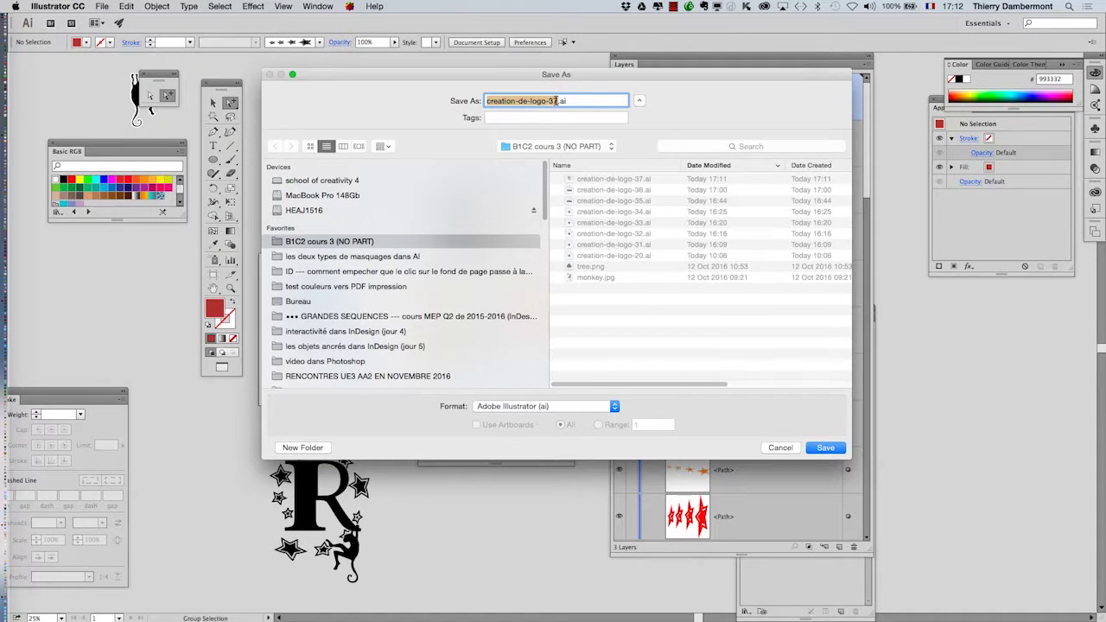
{"action": "left_click", "coordinate": [556, 101]}
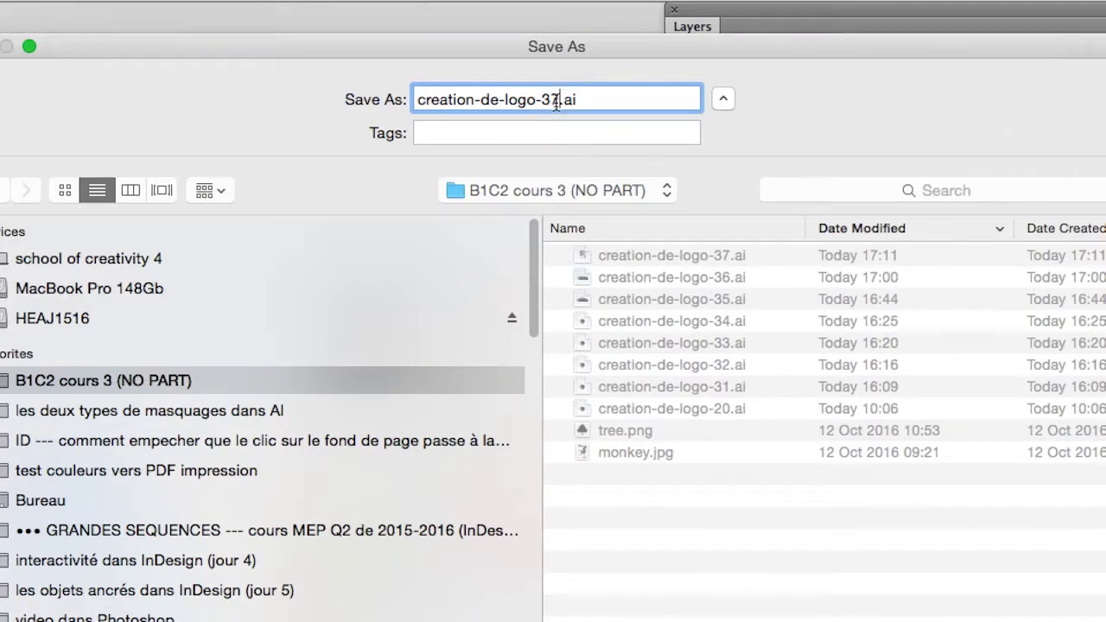
{"action": "key", "text": "BackSpace"}
{"action": "type", "text": "8"}
{"action": "key", "text": "Return"}
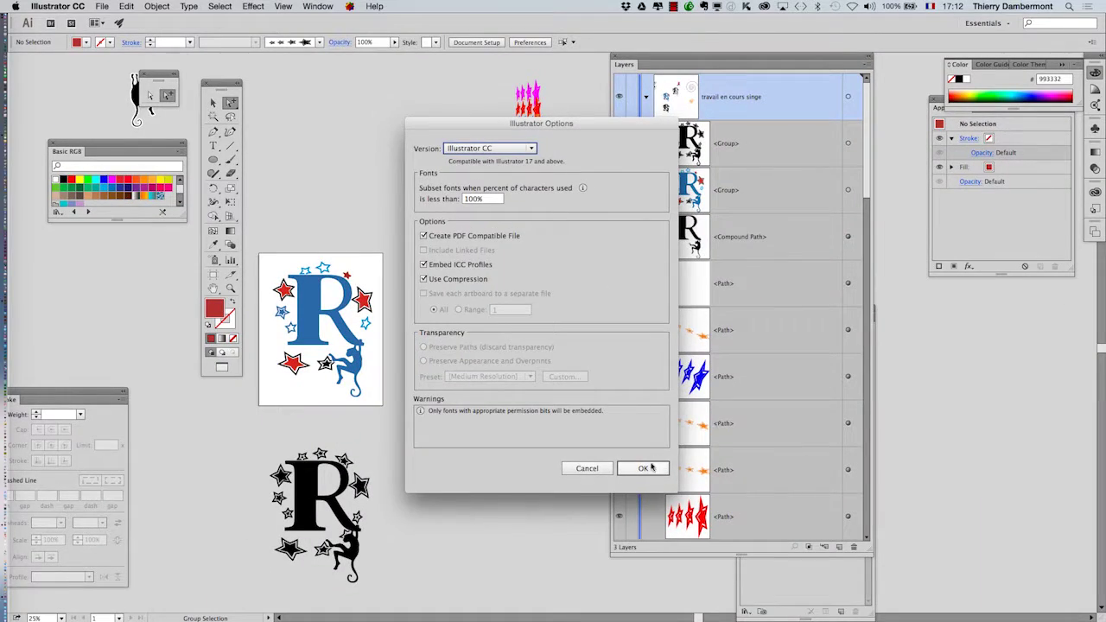
{"action": "left_click", "coordinate": [654, 469]}
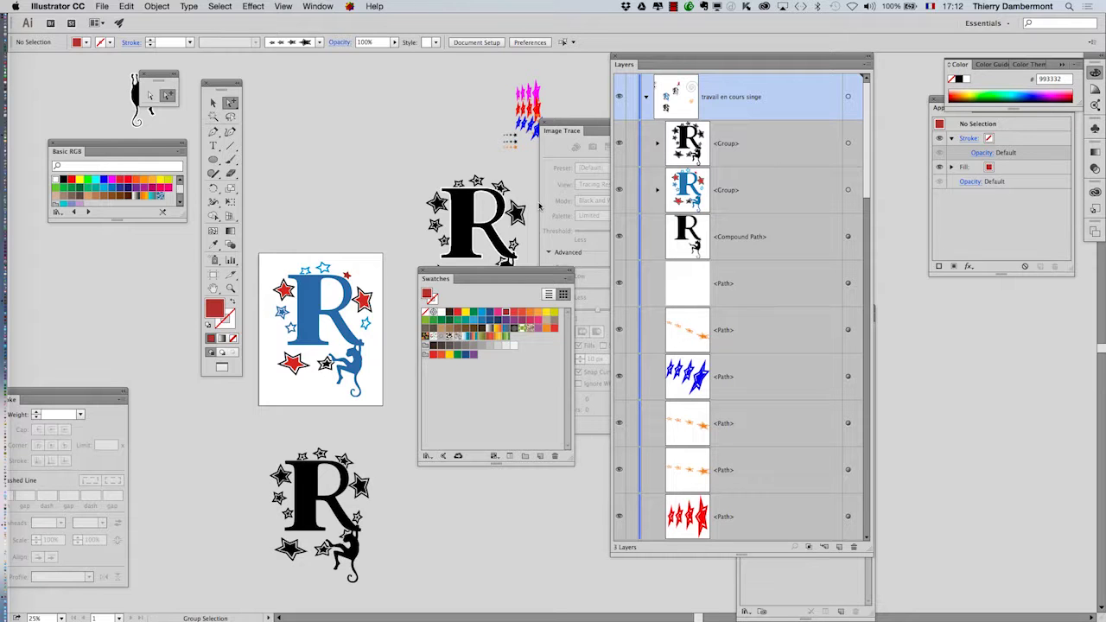
Launch Adobe Photoshop CC 2017 and return to the logo document in Illustrator.
{"action": "mouse_move", "coordinate": [5, 255]}
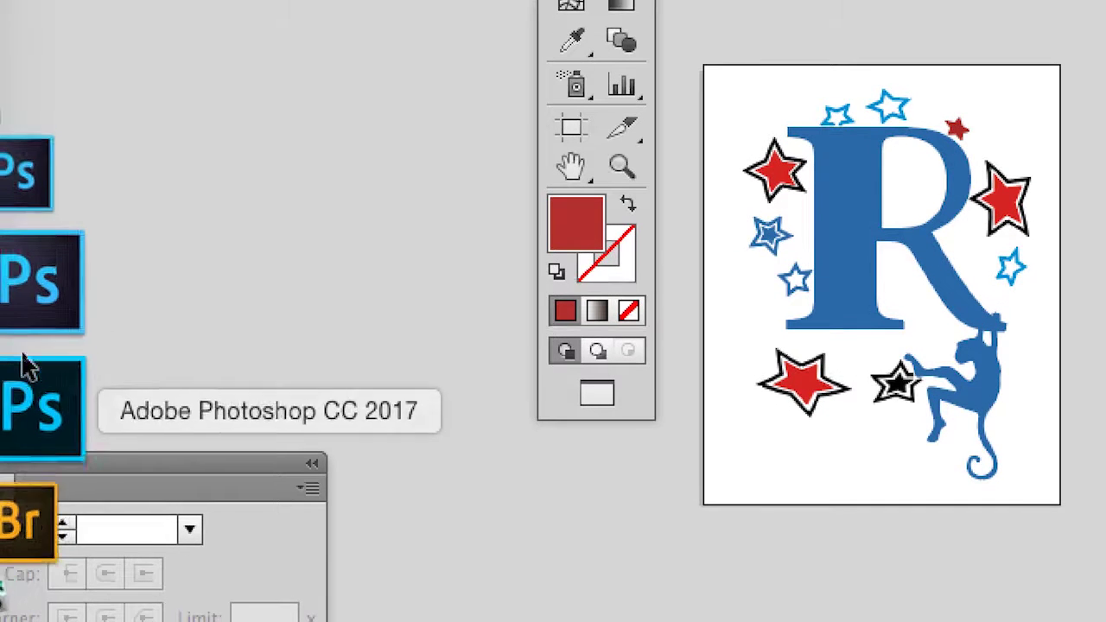
{"action": "left_click", "coordinate": [26, 362]}
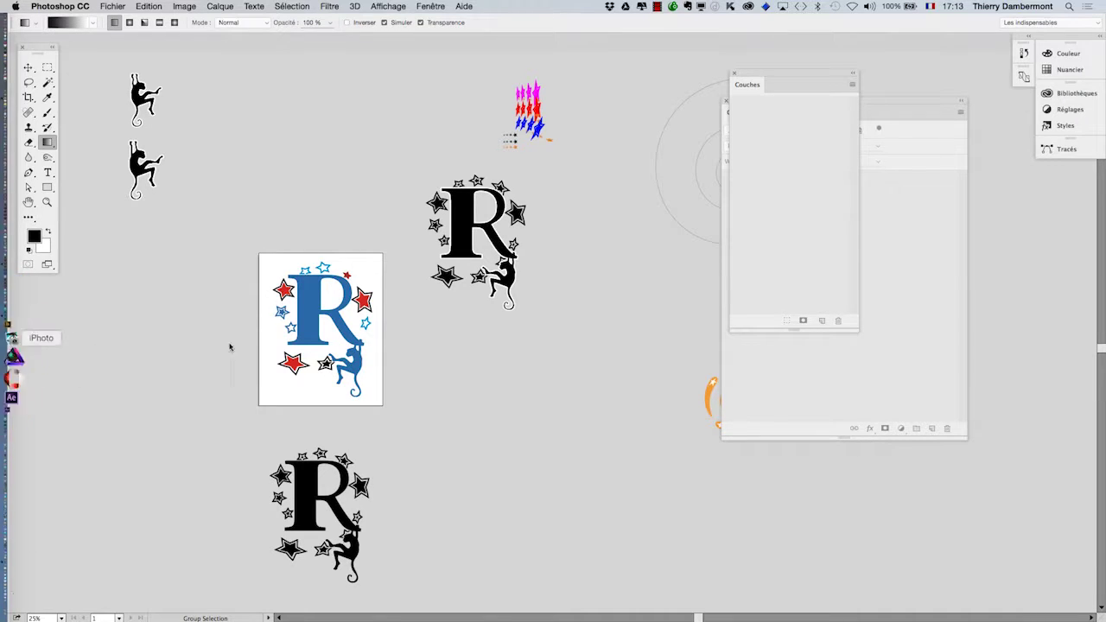
{"action": "key", "text": "super+Tab"}
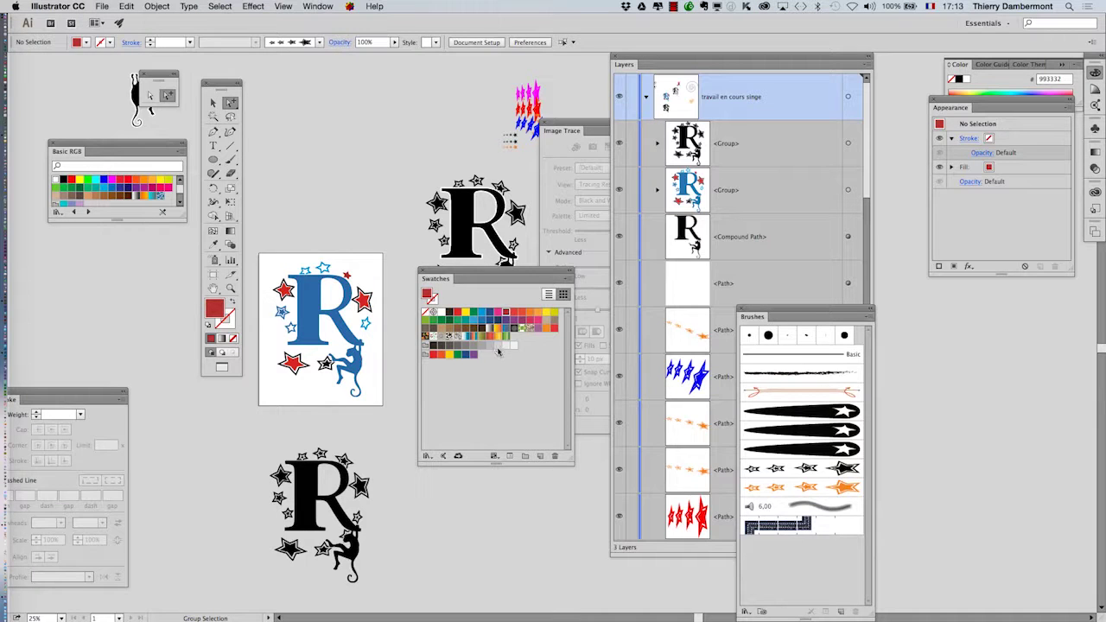
Switch to Photoshop, open the recent file vintage-car-01.jpg and show it in full-screen mode with the menus.
{"action": "key", "text": "super+Tab"}
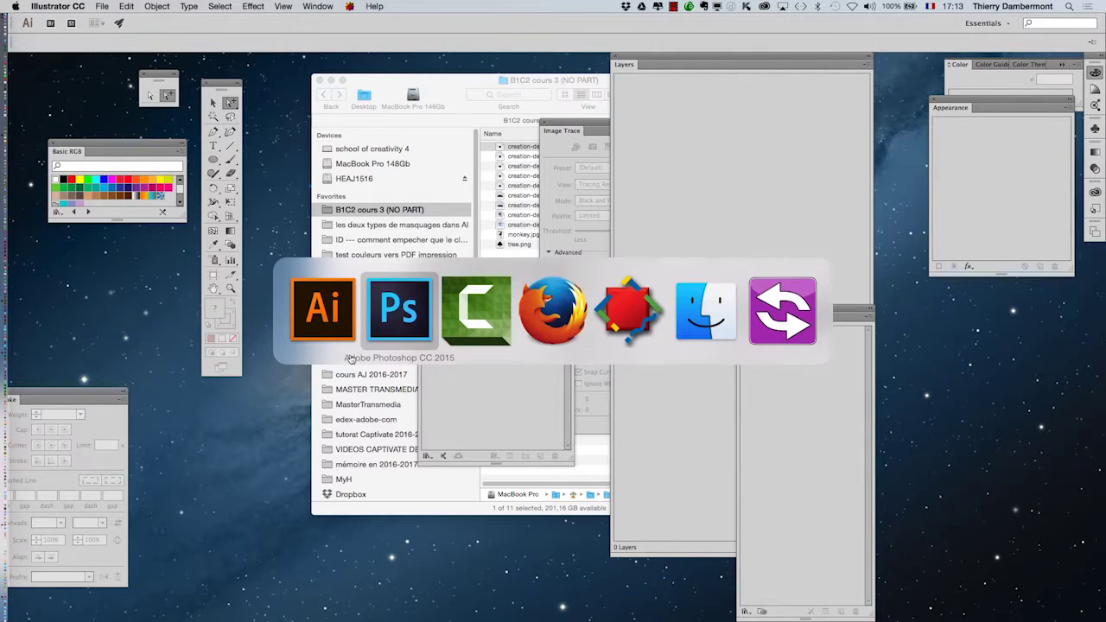
{"action": "left_click", "coordinate": [120, 7]}
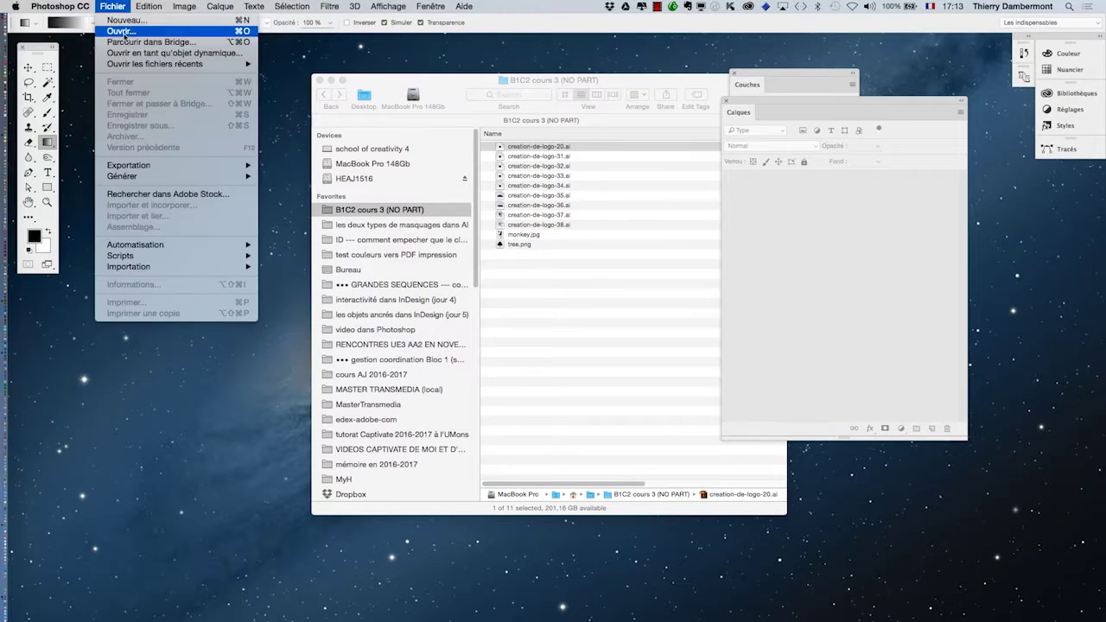
{"action": "mouse_move", "coordinate": [160, 65]}
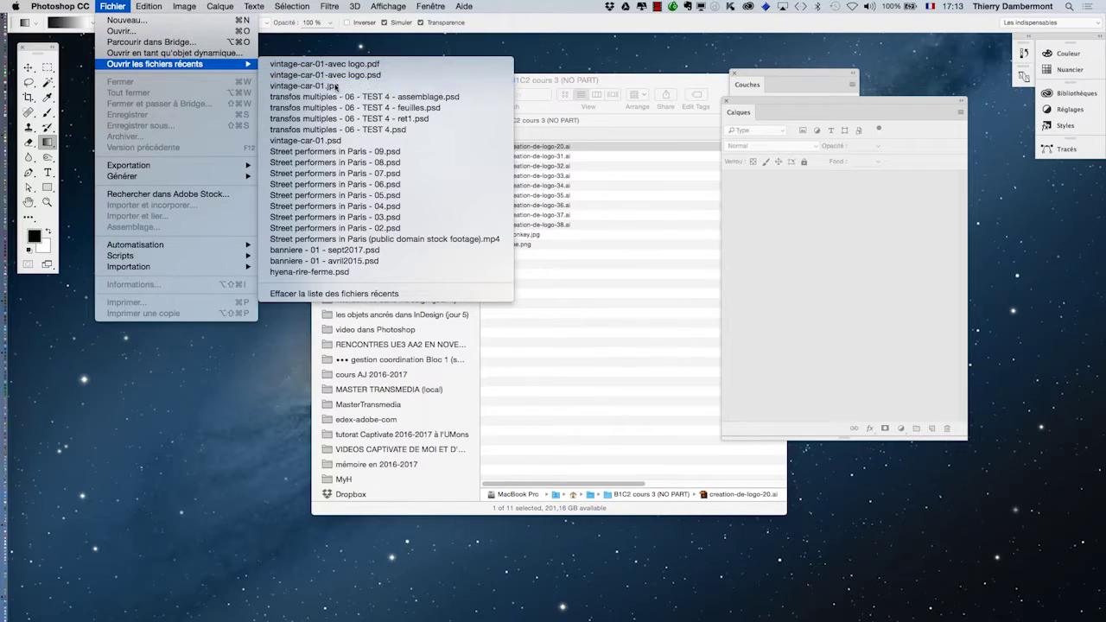
{"action": "left_click", "coordinate": [285, 86]}
{"action": "left_click", "coordinate": [614, 318]}
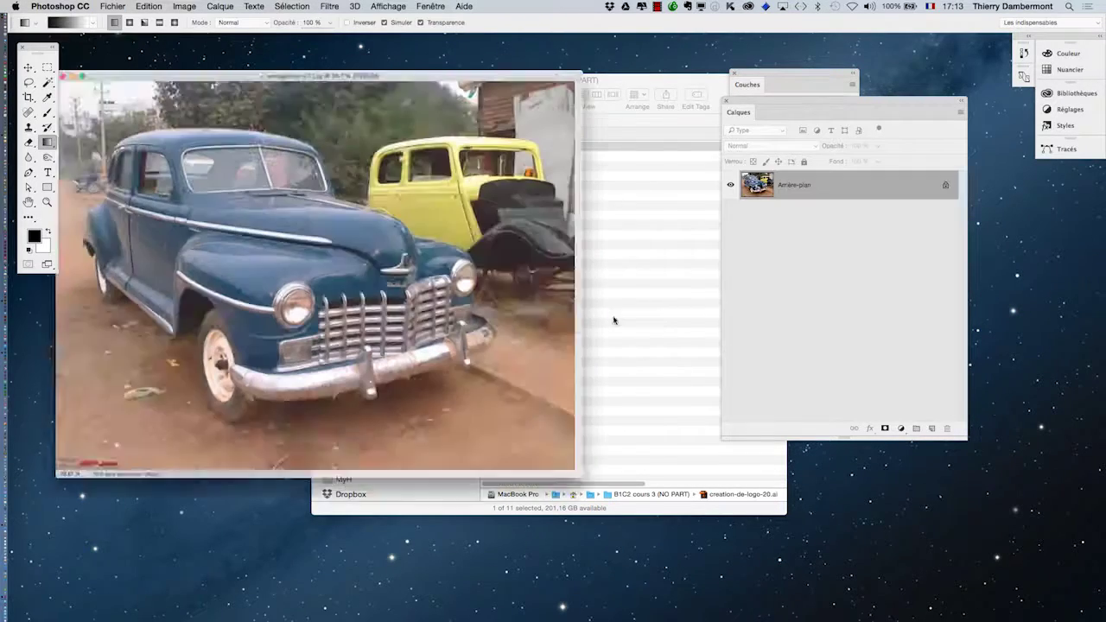
{"action": "key", "text": "f"}
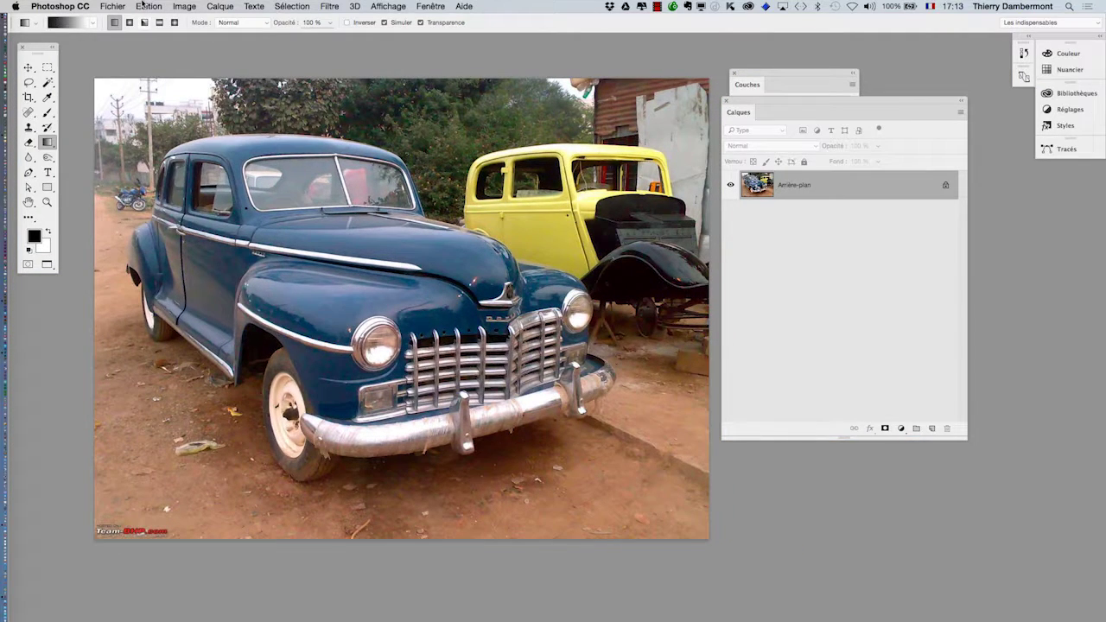
Import creation-de-logo-38.ai from the B1C2 cours 3 (NO PART) folder into the car photo as an embedded object.
{"action": "left_click", "coordinate": [112, 6]}
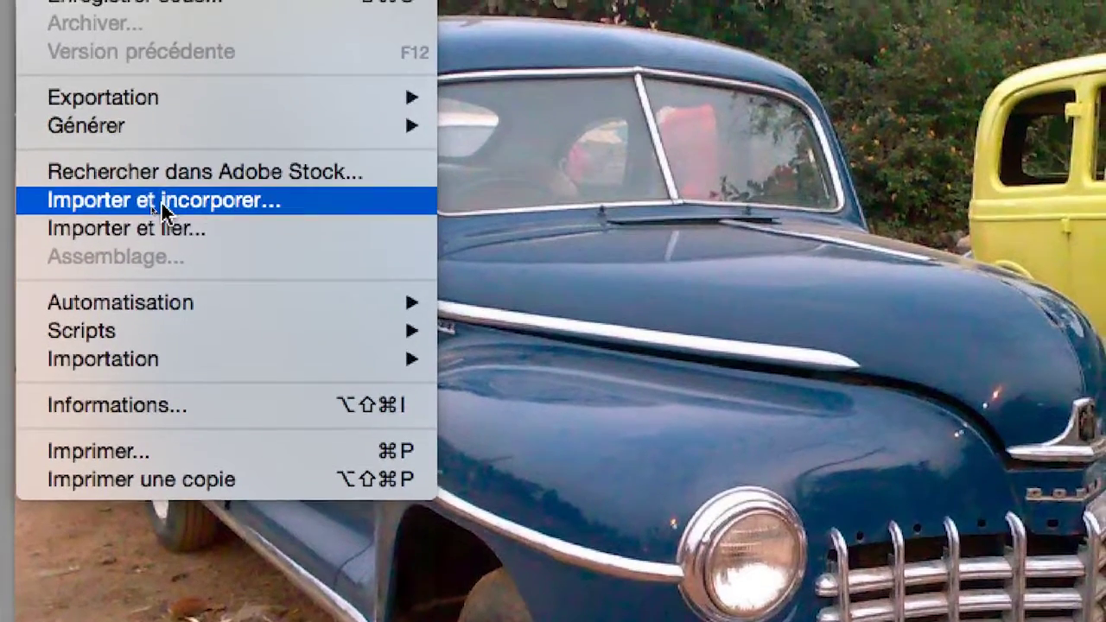
{"action": "left_click", "coordinate": [161, 181]}
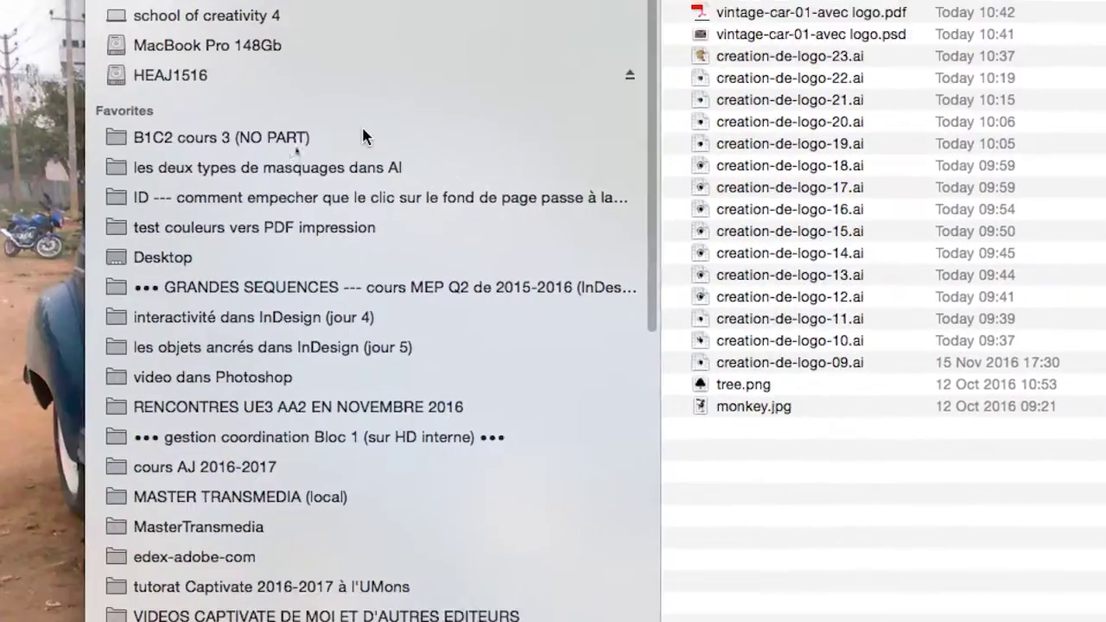
{"action": "left_click", "coordinate": [291, 151]}
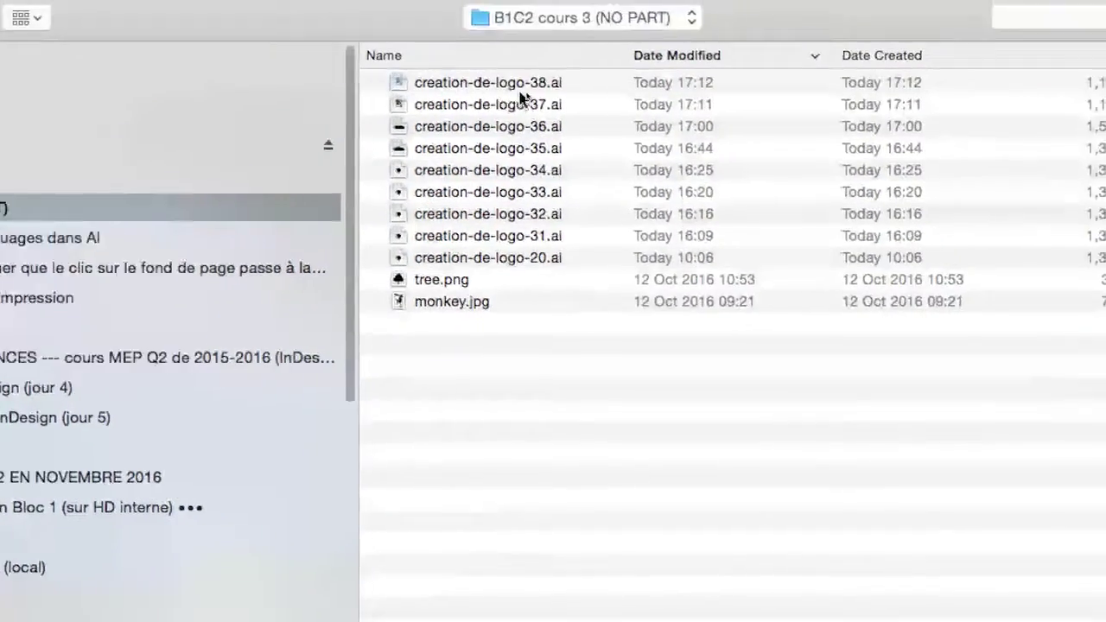
{"action": "left_click", "coordinate": [864, 10]}
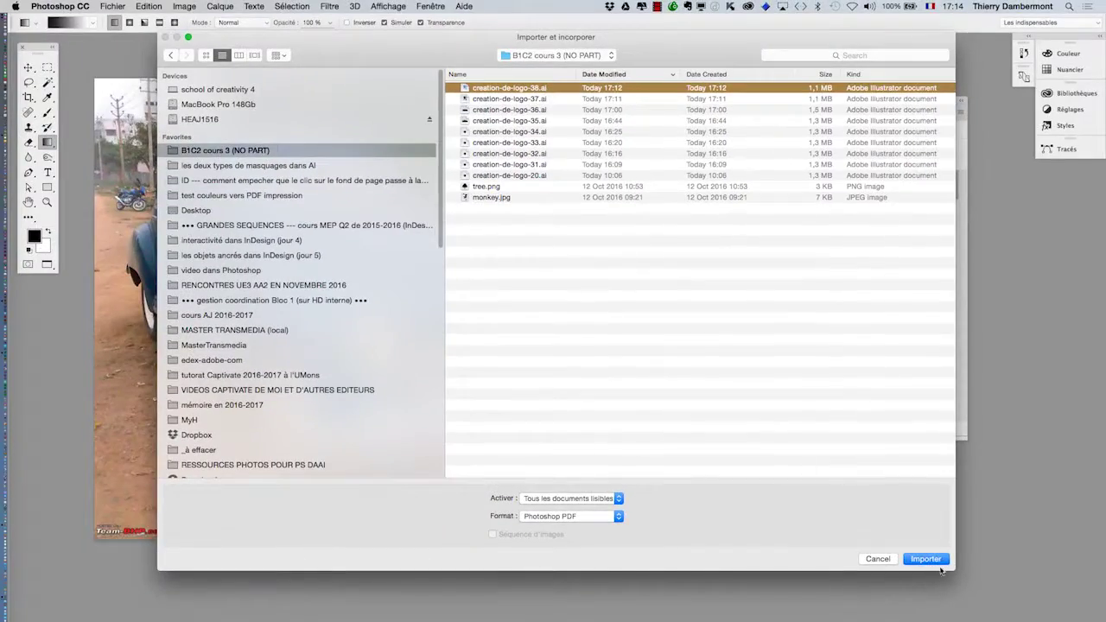
{"action": "left_click", "coordinate": [940, 563]}
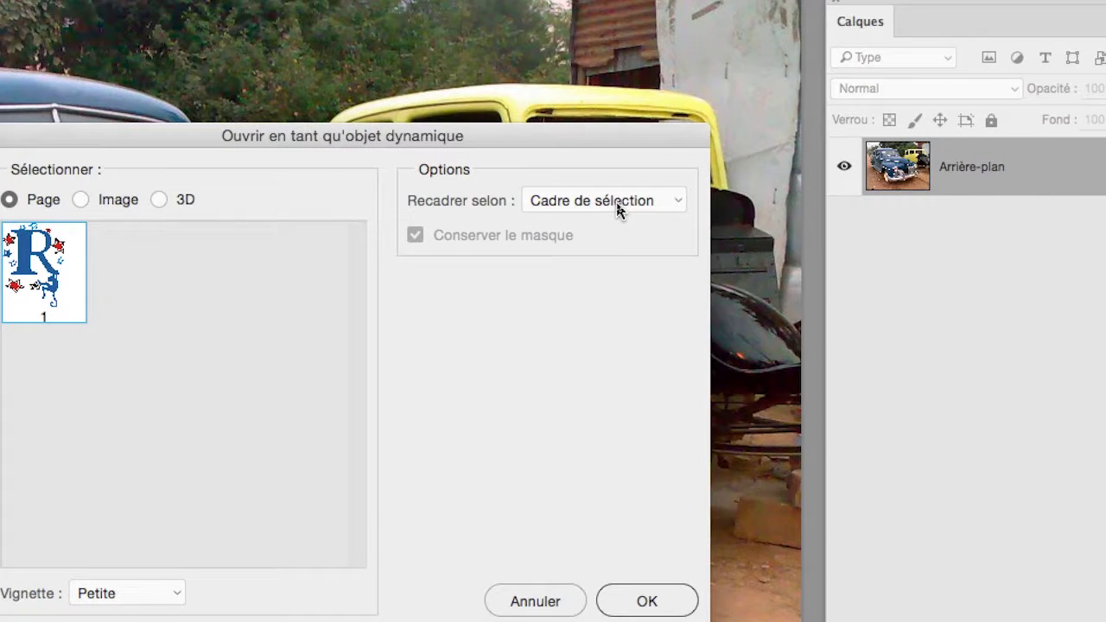
Crop the imported logo page to Zone de support and commit its placement over the photo at the default size.
{"action": "left_click", "coordinate": [617, 207]}
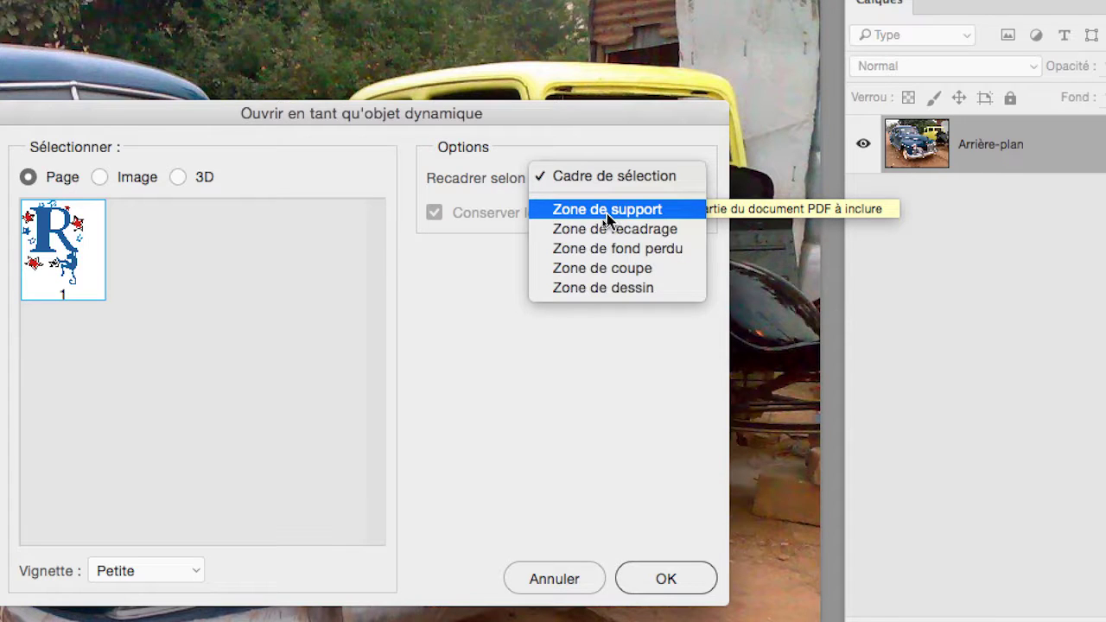
{"action": "left_click", "coordinate": [608, 215]}
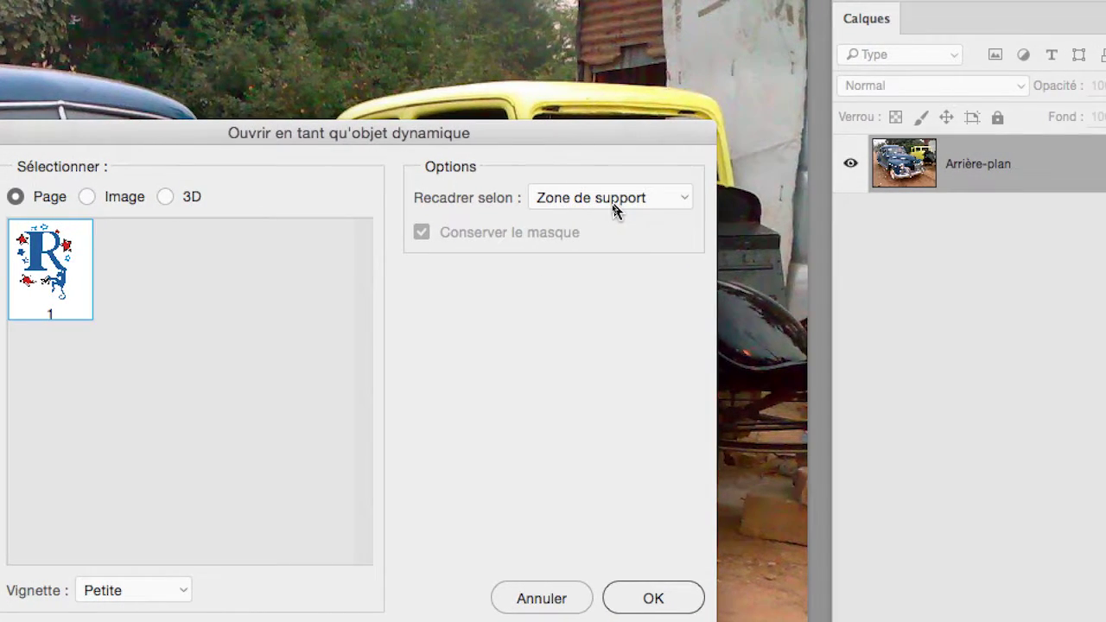
{"action": "left_click", "coordinate": [615, 209]}
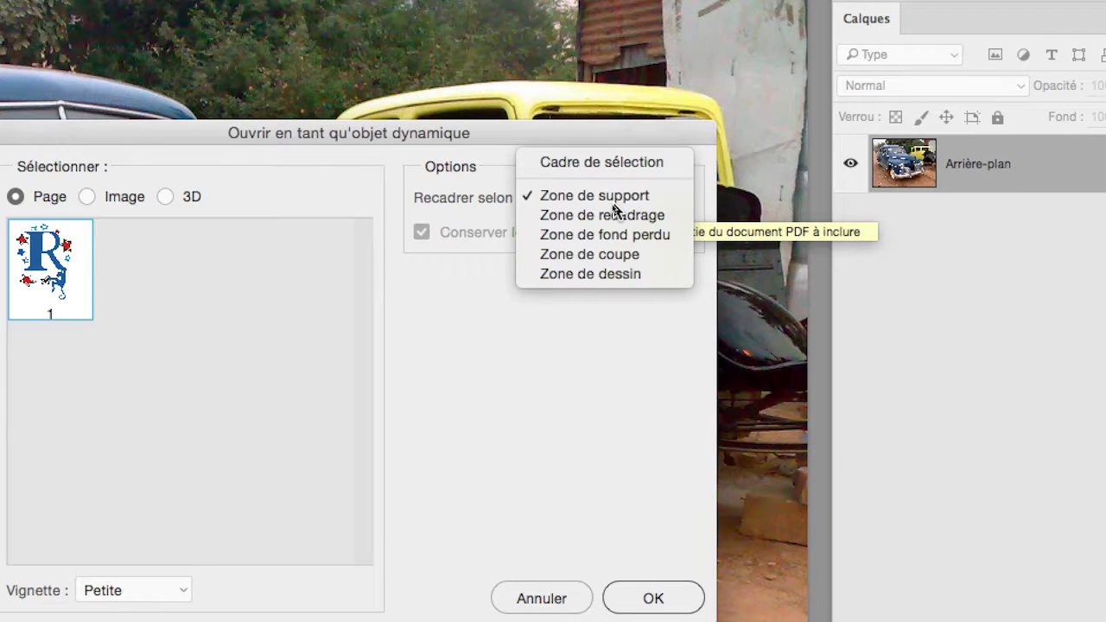
{"action": "left_click", "coordinate": [615, 209]}
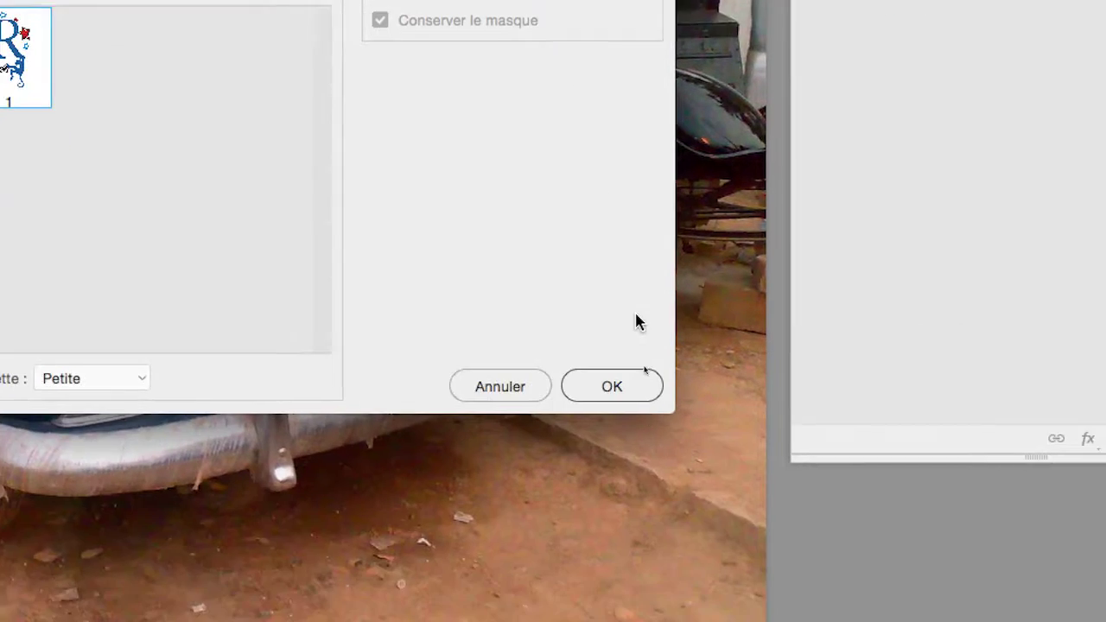
{"action": "left_click", "coordinate": [678, 598]}
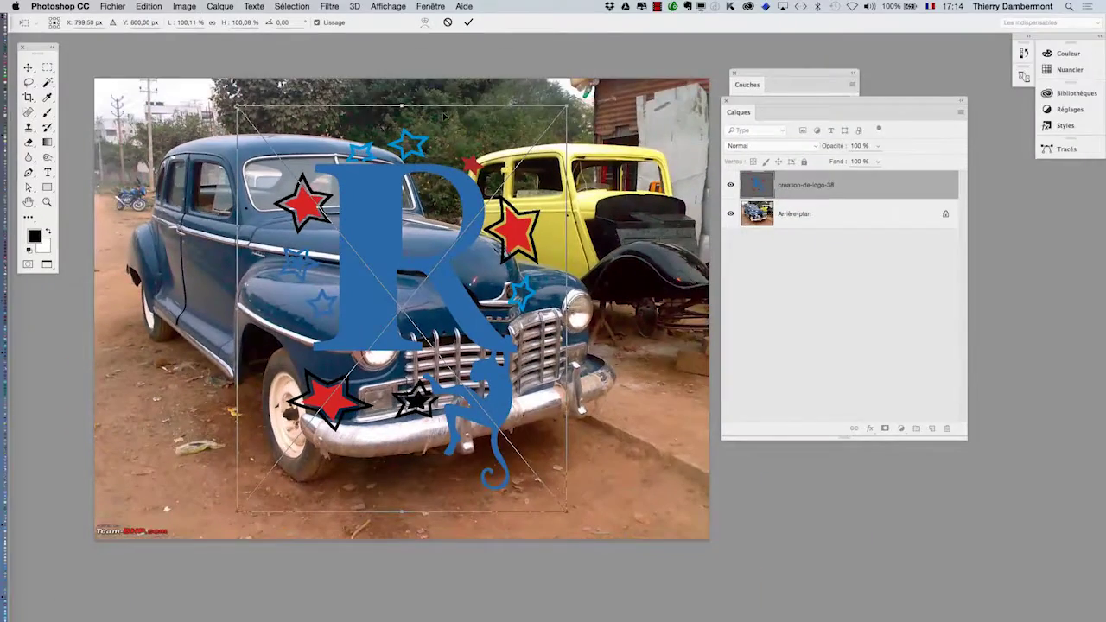
{"action": "left_click", "coordinate": [468, 23]}
{"action": "key", "text": "g"}
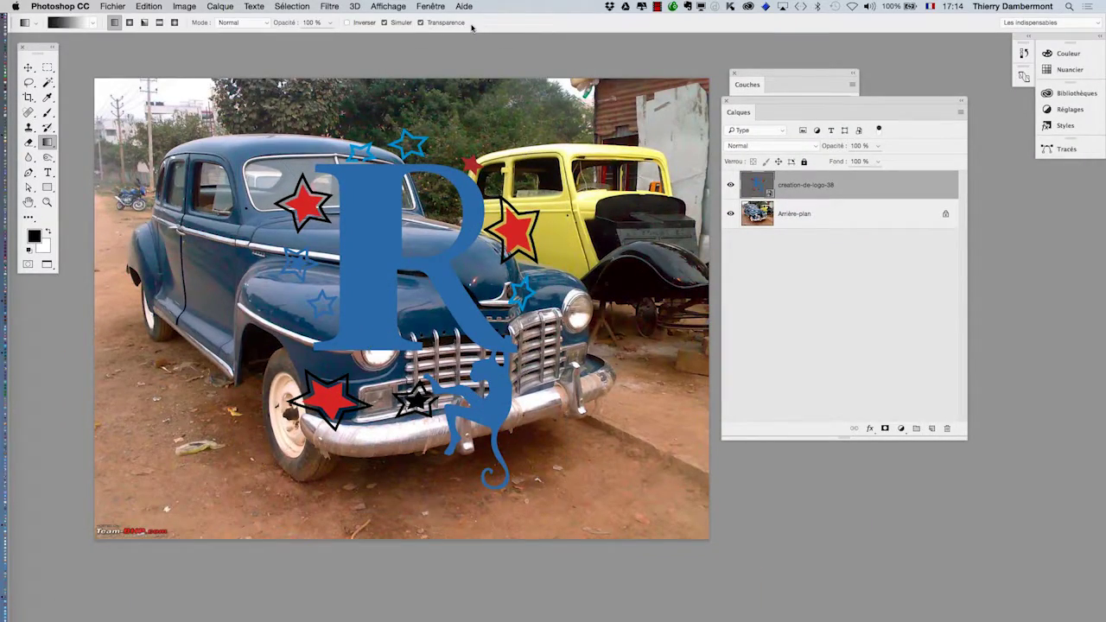
Move the placed logo left over the blue car and scale it proportionally to about 43.5%.
{"action": "left_click", "coordinate": [29, 68]}
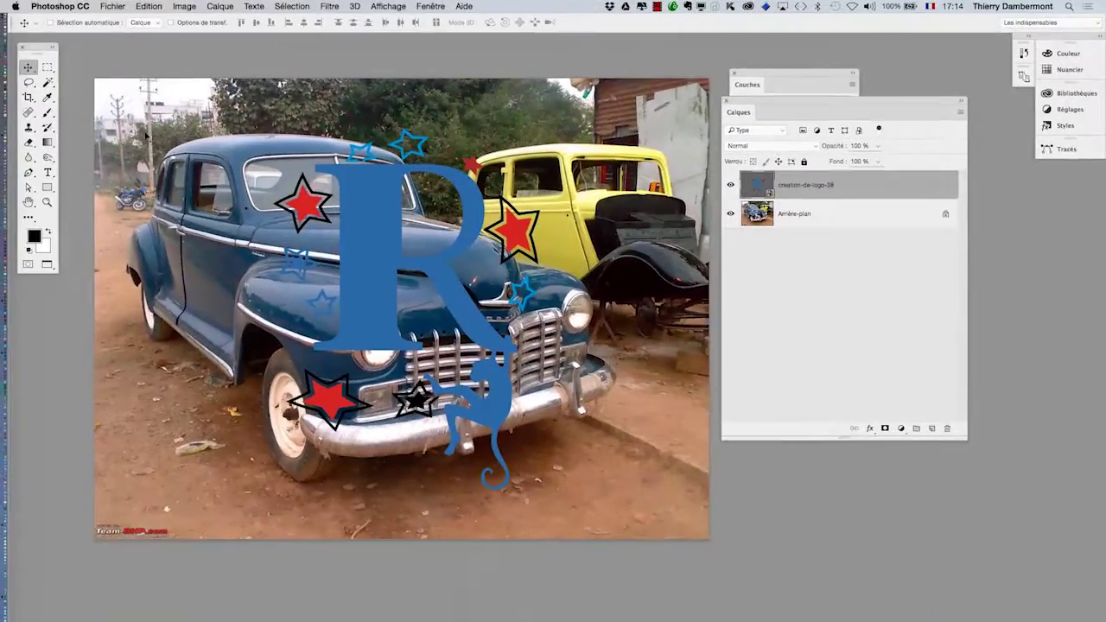
{"action": "left_click_drag", "start_coordinate": [386, 294], "coordinate": [315, 304]}
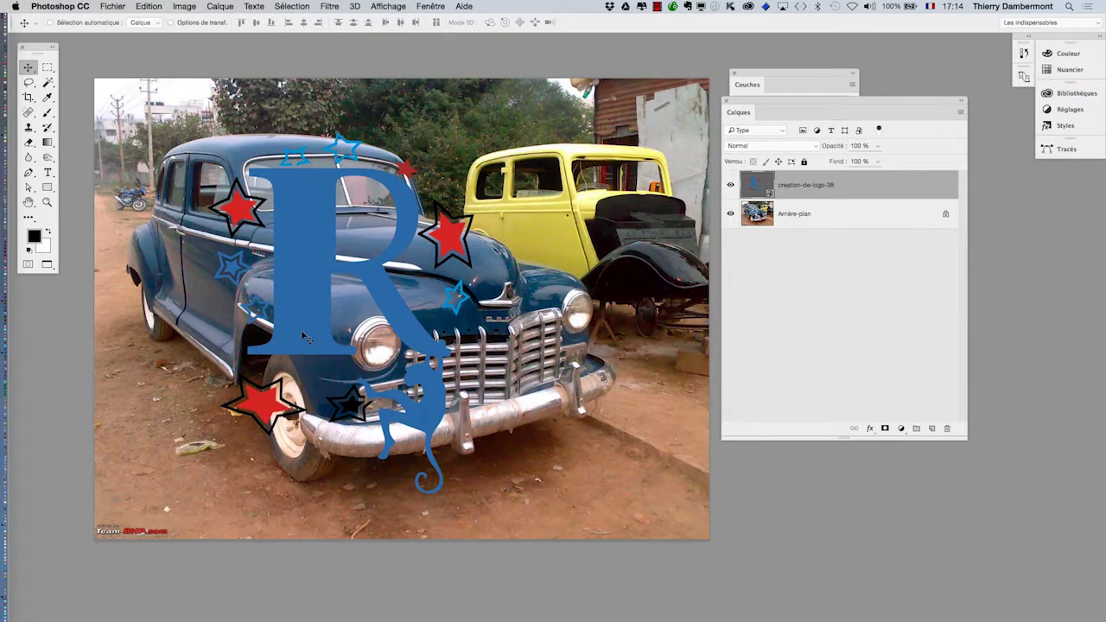
{"action": "key", "text": "super+t"}
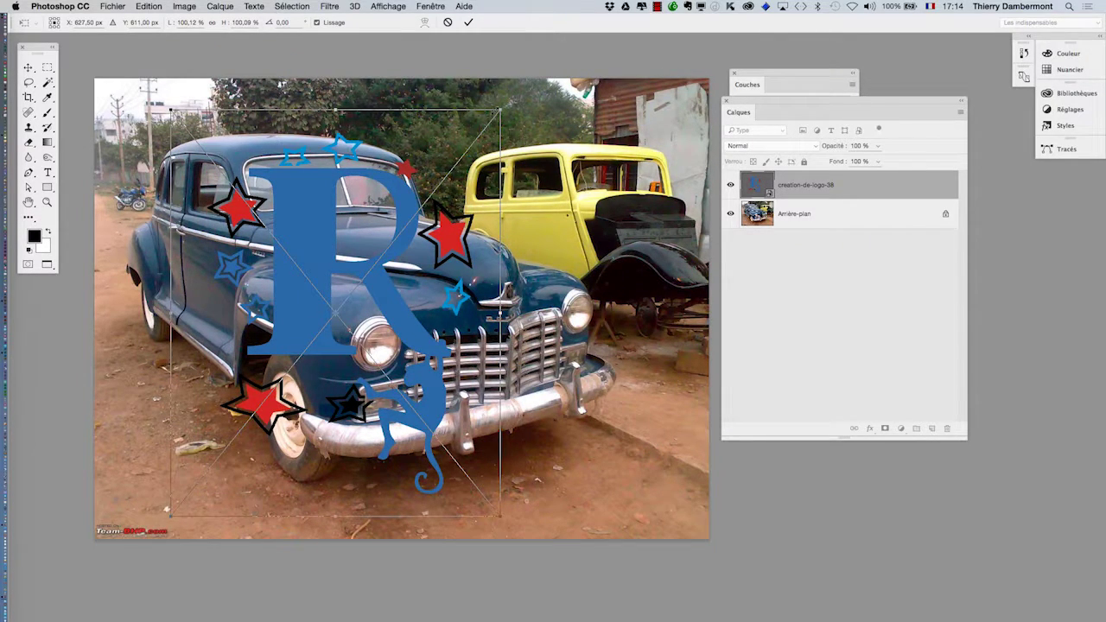
{"action": "left_click_drag", "start_coordinate": [484, 130], "coordinate": [406, 224]}
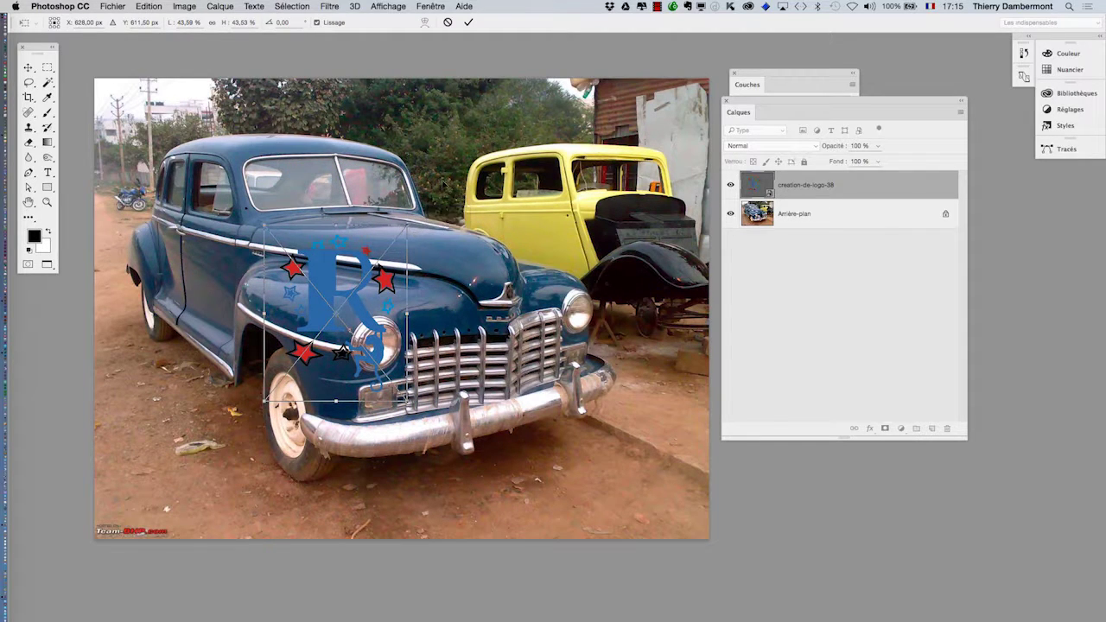
{"action": "left_click", "coordinate": [467, 23]}
Move the reduced logo onto the bare ground in the photo's lower-left corner, beside the blue car's front wheel.
{"action": "left_click_drag", "start_coordinate": [333, 301], "coordinate": [165, 434]}
{"action": "scroll", "coordinate": [151, 467], "scroll_direction": "up", "scroll_amount": 3}
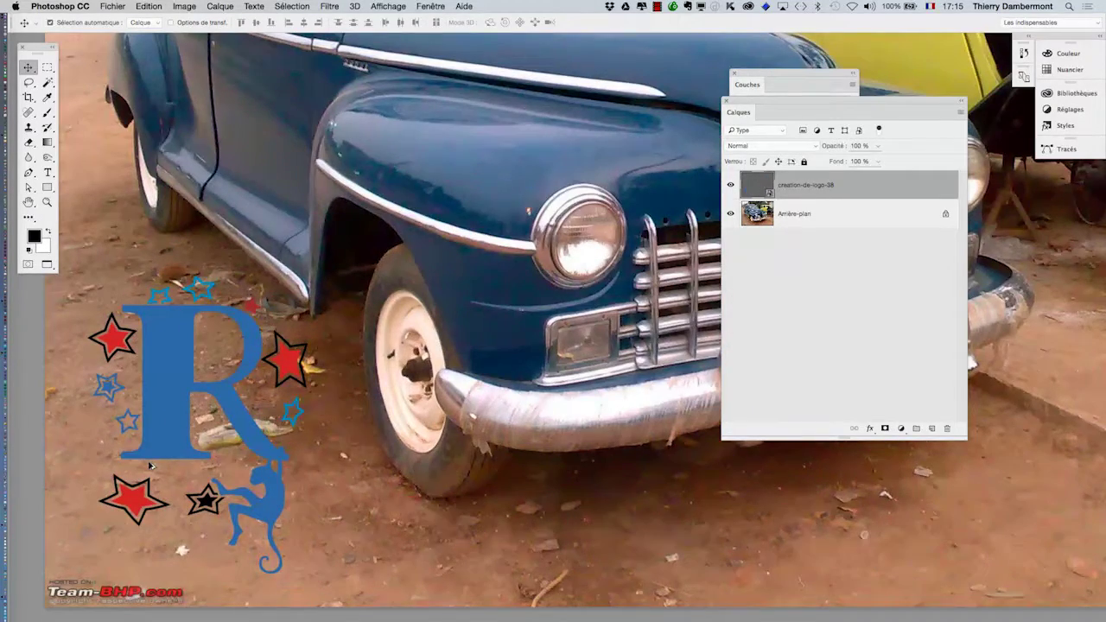
{"action": "scroll", "coordinate": [151, 467], "scroll_direction": "down", "scroll_amount": 3}
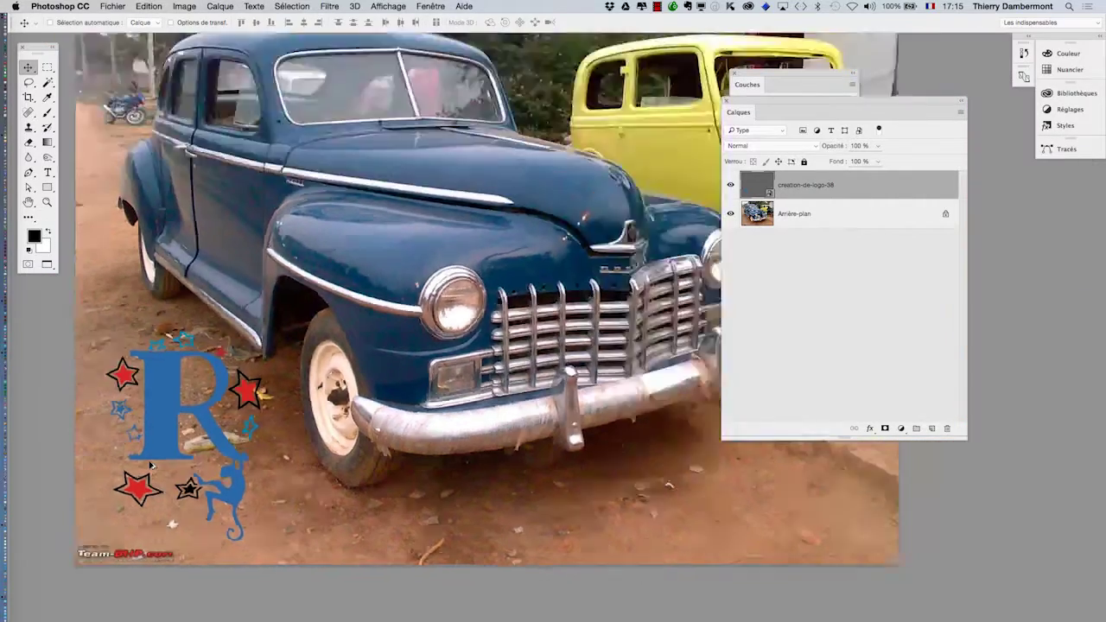
{"action": "scroll", "coordinate": [151, 467], "scroll_direction": "down", "scroll_amount": 2}
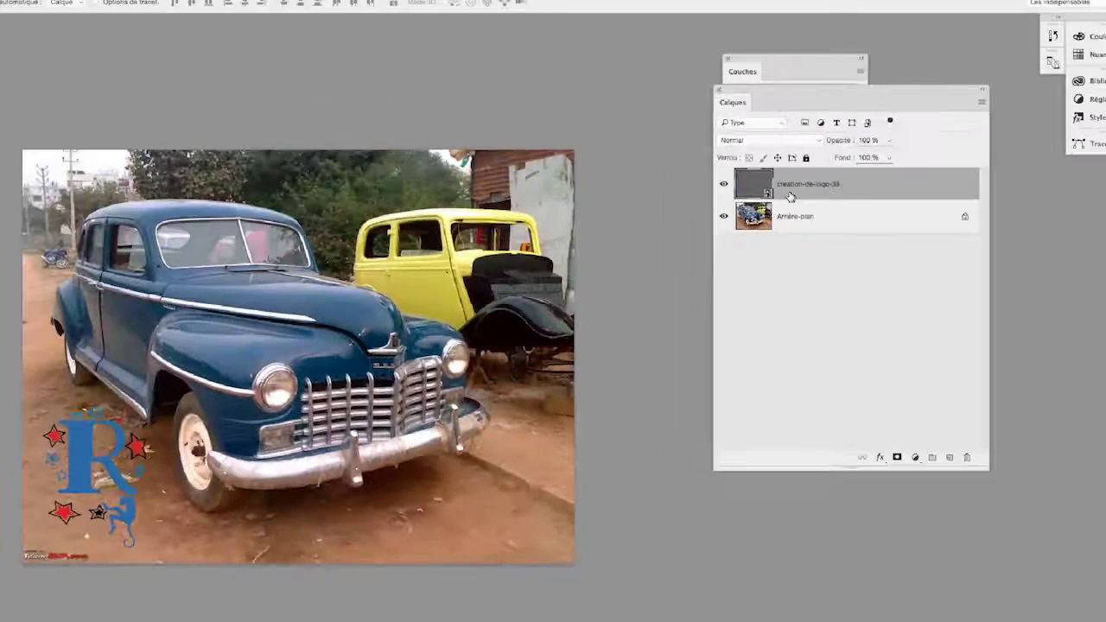
{"action": "key", "text": "super"}
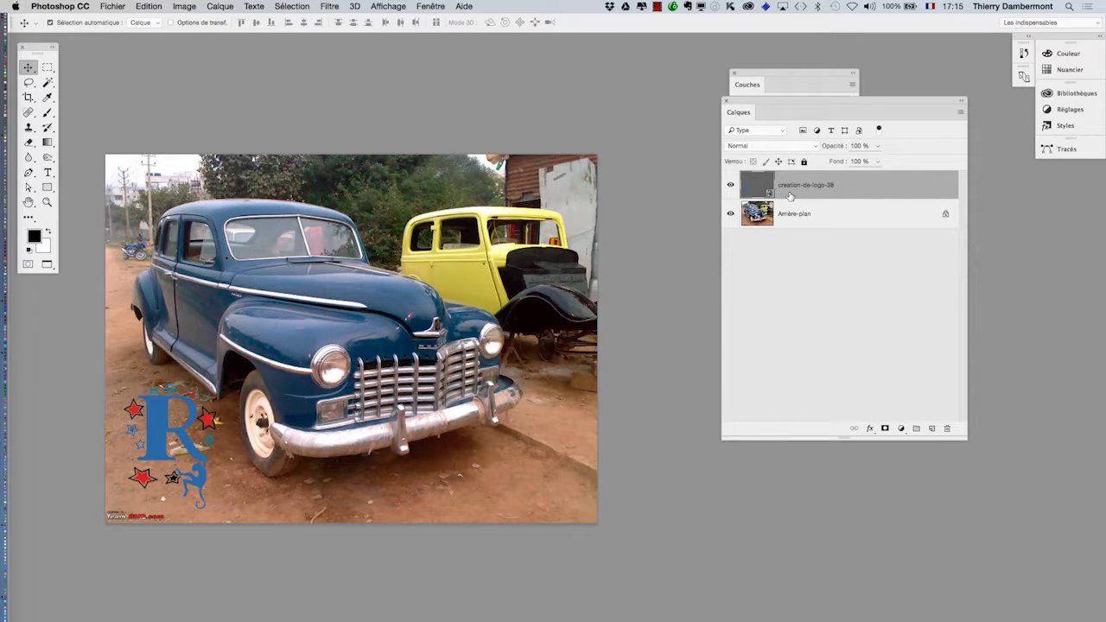
{"action": "key", "text": "super+Tab"}
{"action": "key", "text": "super+Tab"}
{"action": "left_click", "coordinate": [76, 6]}
{"action": "mouse_move", "coordinate": [79, 46]}
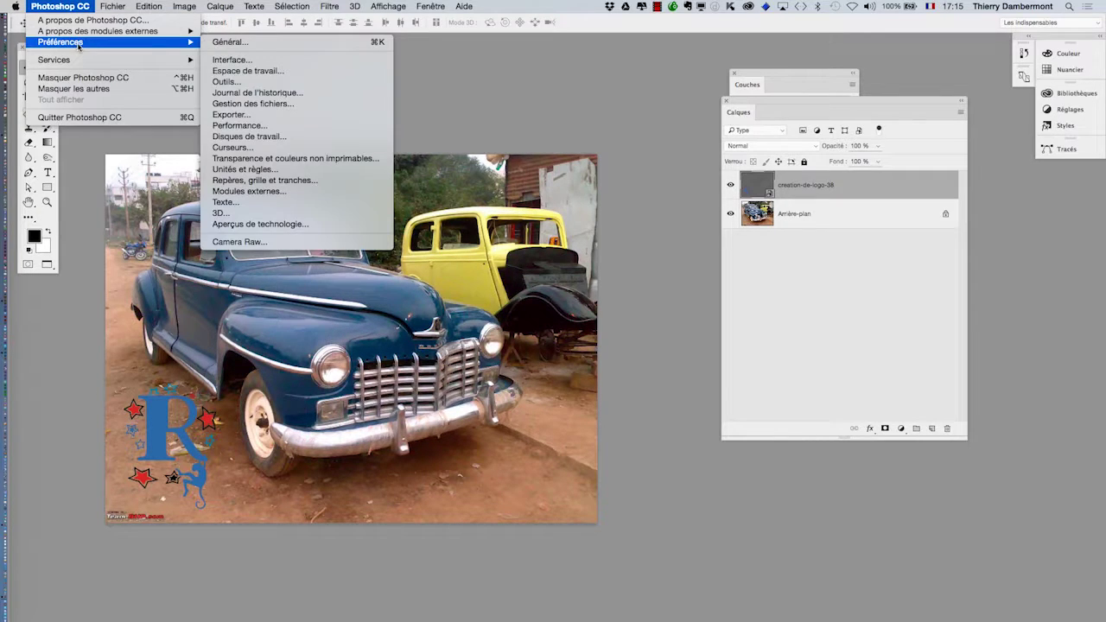
{"action": "left_click", "coordinate": [563, 111]}
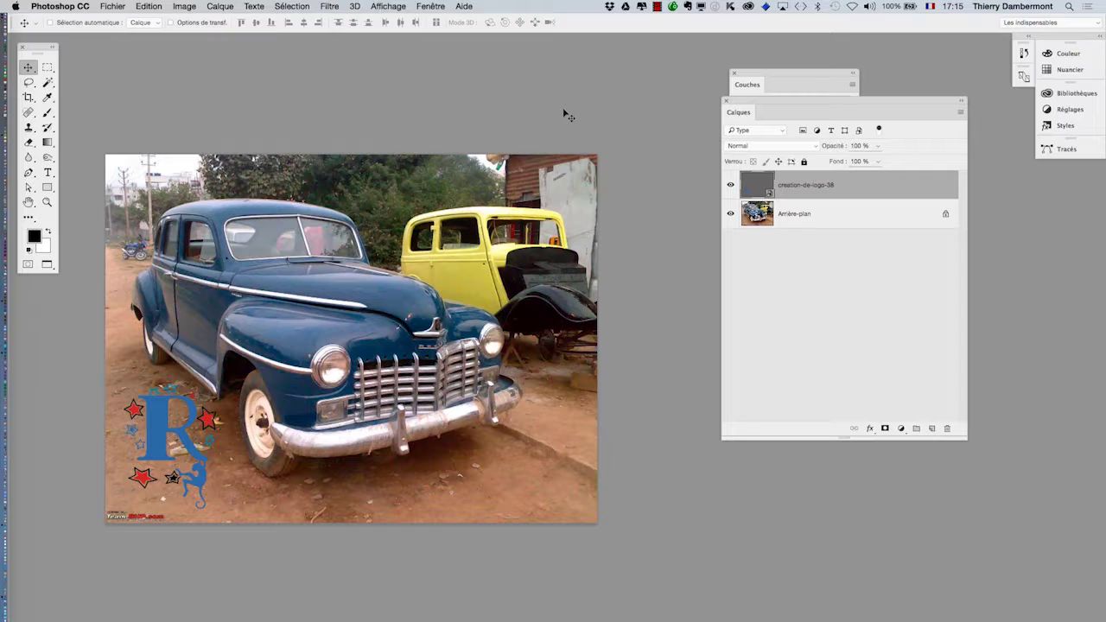